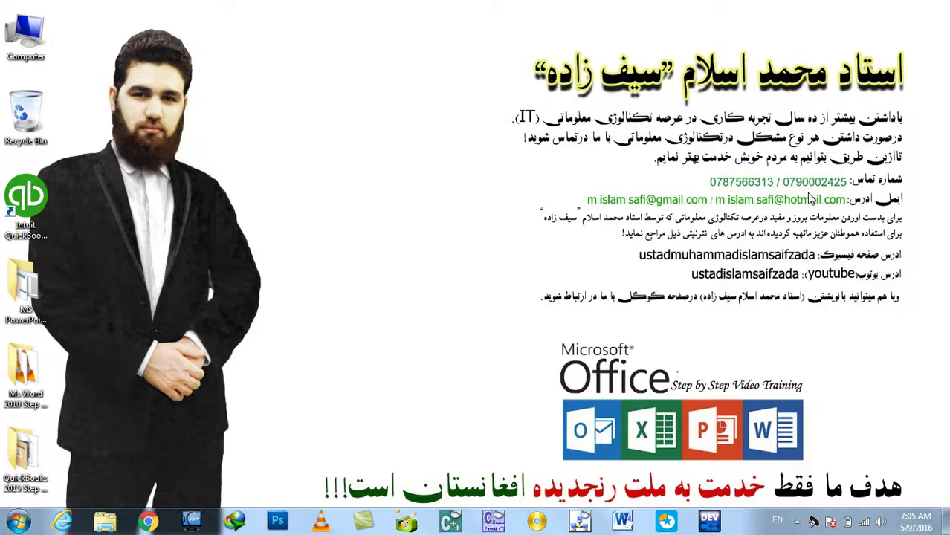
# Launch Word 2010 from the Run prompt with 'winword' and show the View tab
pyautogui.press('super+r')
pyautogui.write('winword')
pyautogui.press('Return')
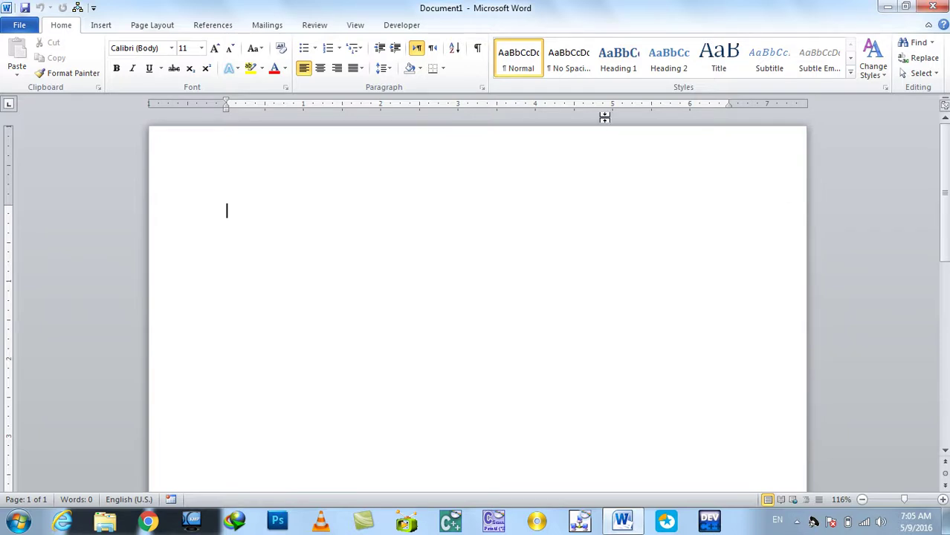
pyautogui.click(356, 28)
pyautogui.click(356, 26)
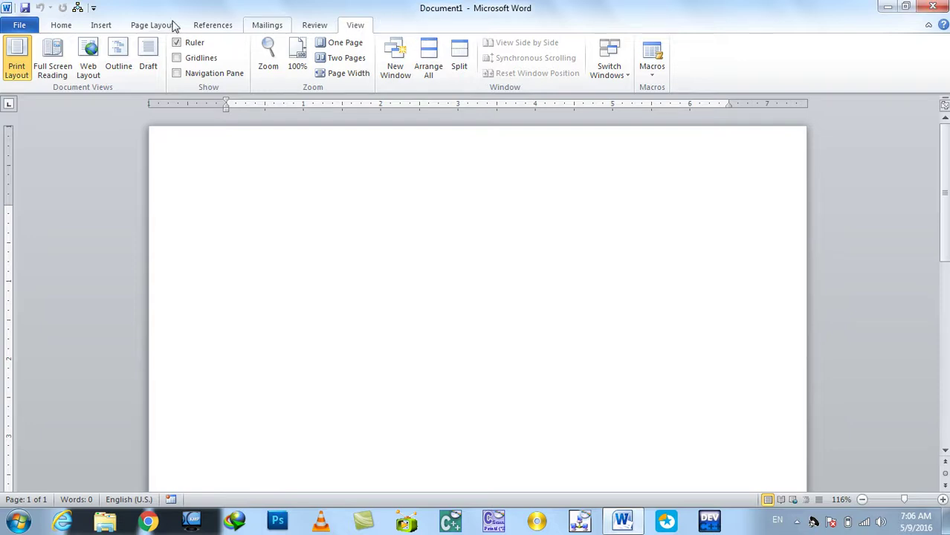
# Check Developer under Customize Ribbon in Word Options and switch to the Developer tab
pyautogui.click(4, 25)
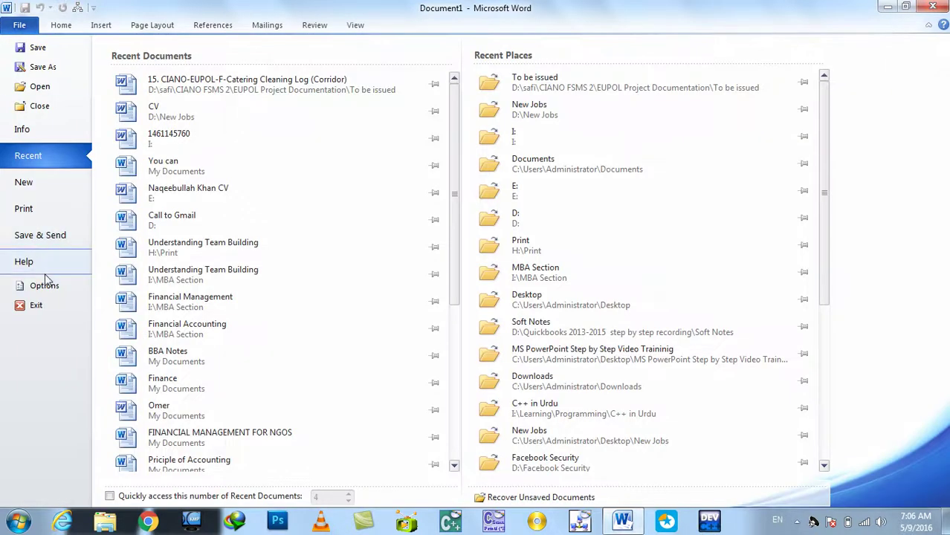
pyautogui.click(45, 281)
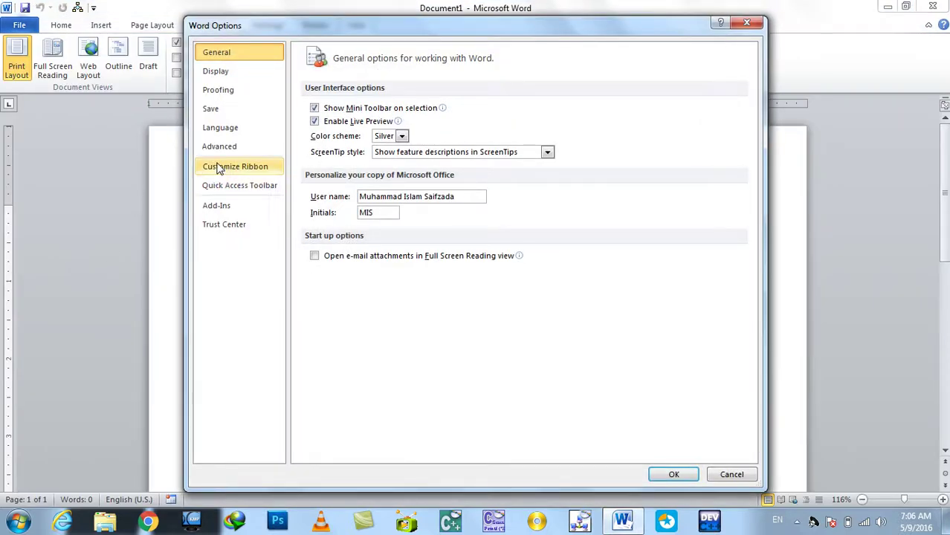
pyautogui.click(219, 167)
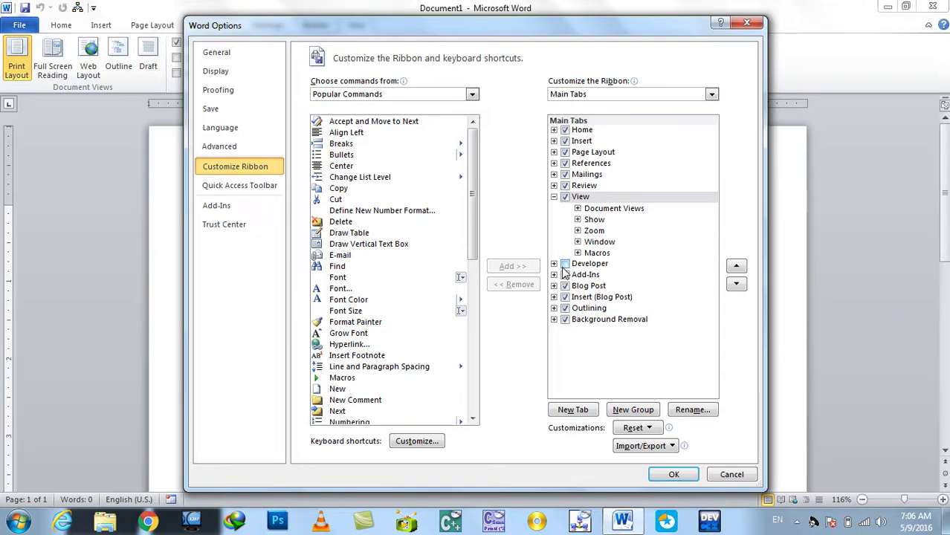
pyautogui.click(565, 265)
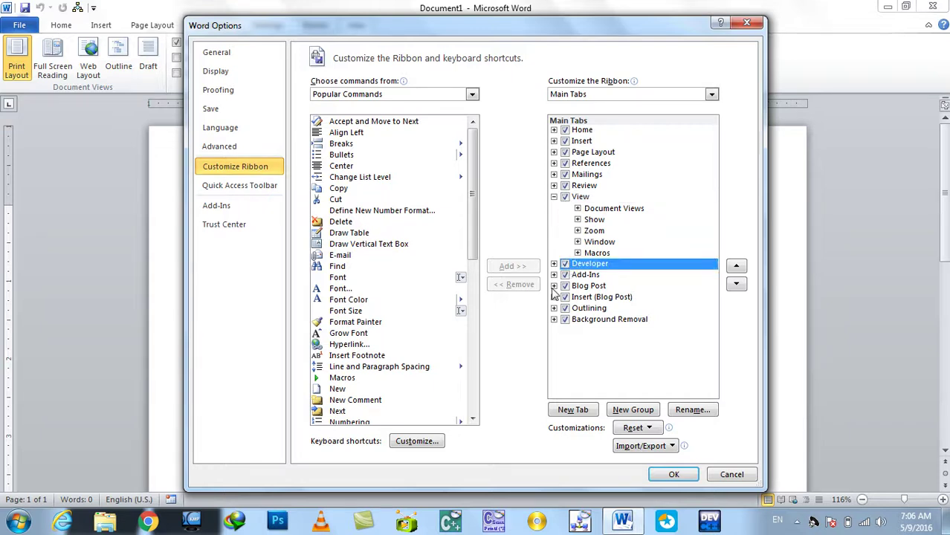
pyautogui.click(673, 474)
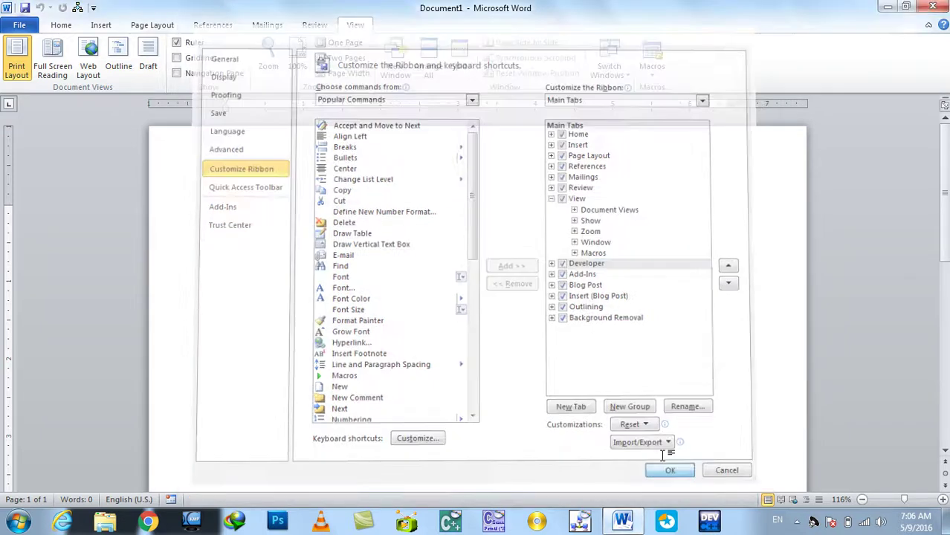
pyautogui.click(402, 25)
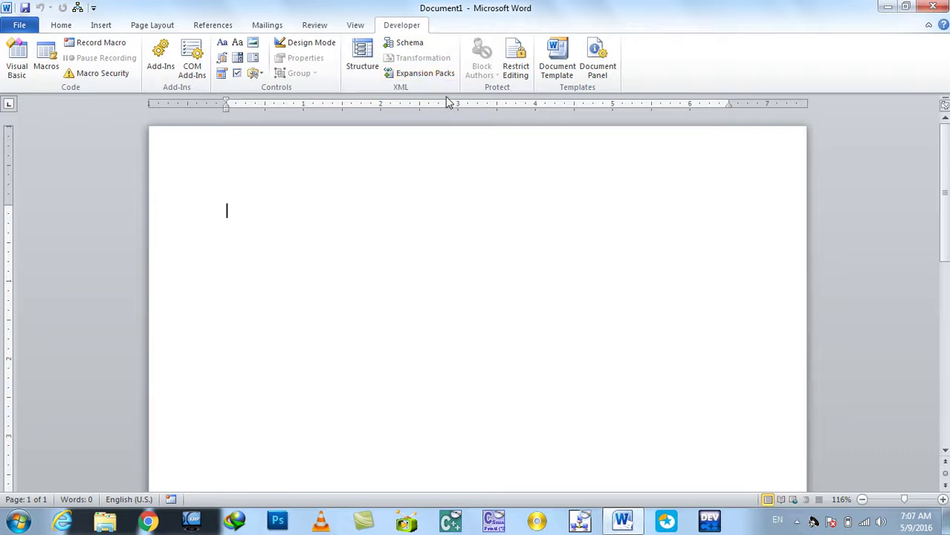
# Type the centred title 'Basic Dictionary' and start a new line below it
pyautogui.write('Basic Di')
pyautogui.press('BackSpace')
pyautogui.press('BackSpace')
pyautogui.write('ry')
pyautogui.hotkey('ctrl', 'e')
pyautogui.press('Return')
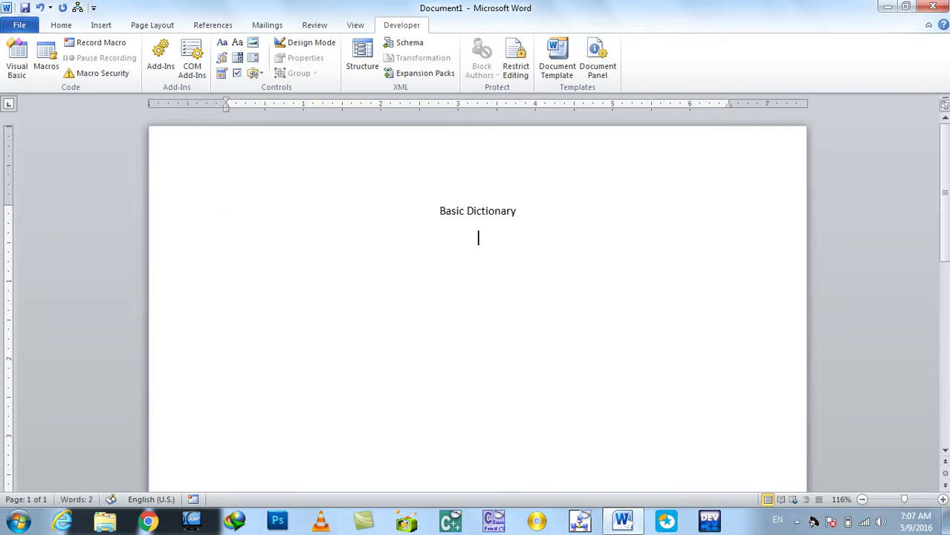
# Make the heading bold and larger, then save the document as Basic Dictionary
pyautogui.tripleClick(495, 217)
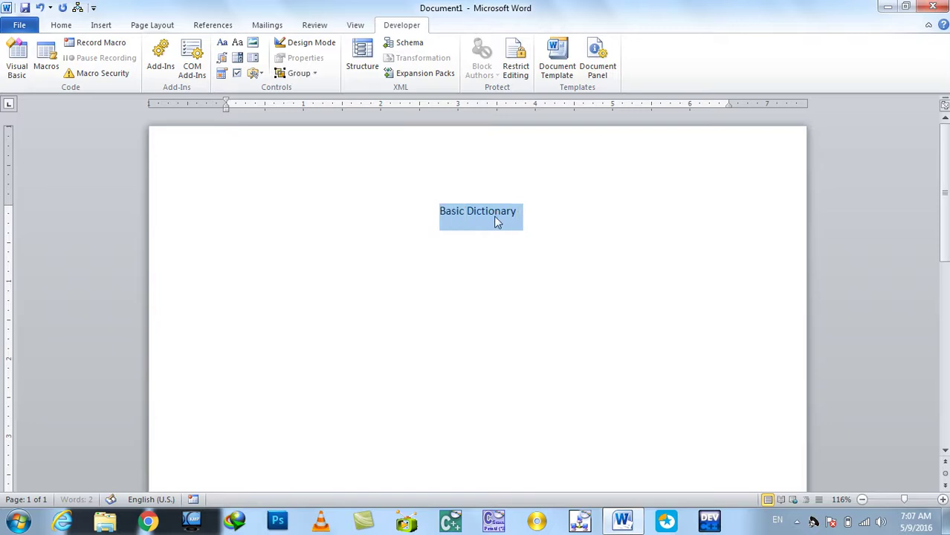
pyautogui.hotkey('ctrl', 'b')
pyautogui.hotkey('ctrl', ']')
pyautogui.hotkey('ctrl', ']')
pyautogui.hotkey('ctrl', ']')
pyautogui.hotkey('ctrl', ']')
pyautogui.hotkey('ctrl', ']')
pyautogui.hotkey('ctrl', ']')
pyautogui.hotkey('ctrl', ']')
pyautogui.hotkey('ctrl', ']')
pyautogui.hotkey('ctrl', ']')
pyautogui.hotkey('ctrl', ']')
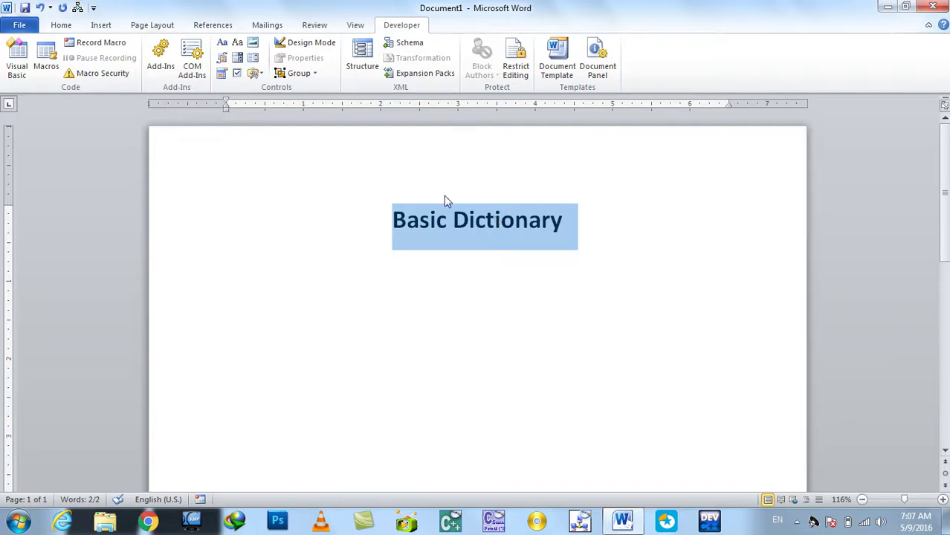
pyautogui.click(500, 298)
pyautogui.hotkey('ctrl', 's')
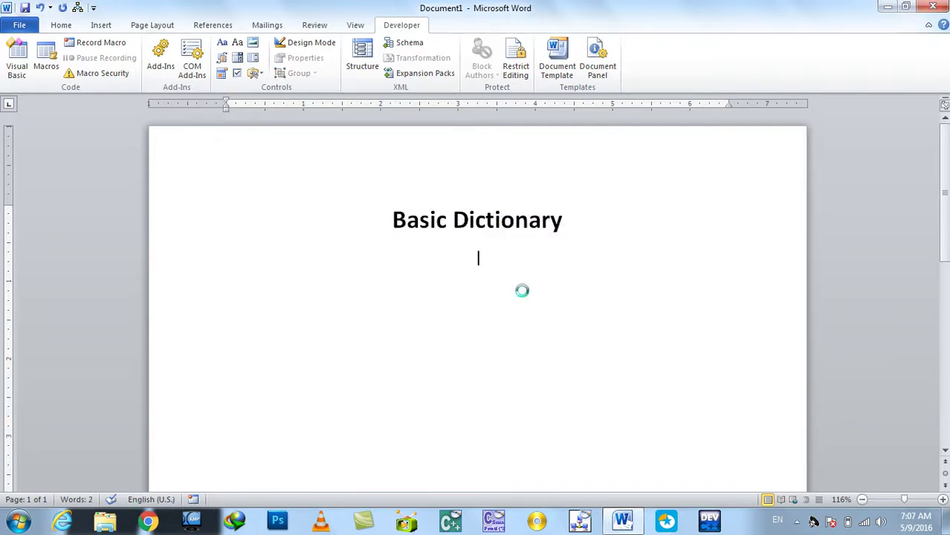
pyautogui.press('Return')
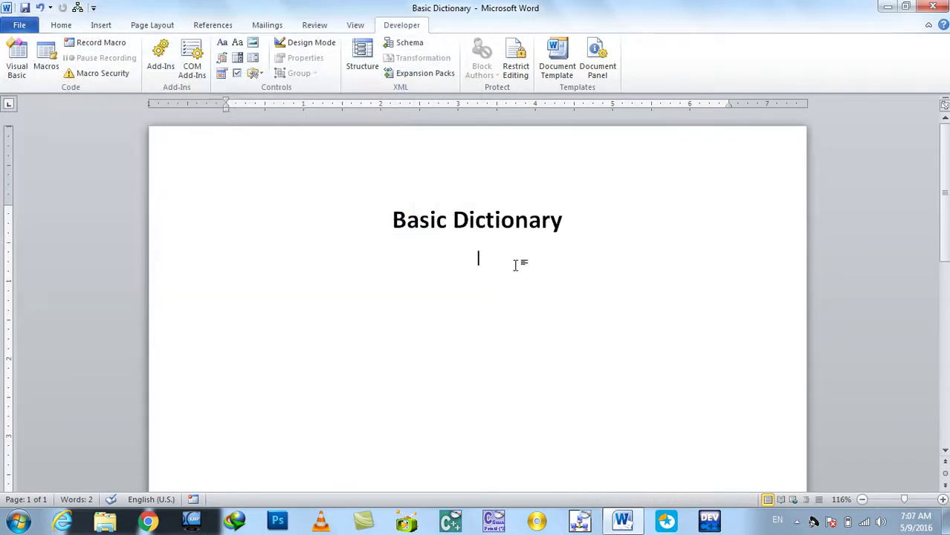
# Insert an ActiveX text box below the heading, left-align it and resize it
pyautogui.click(253, 74)
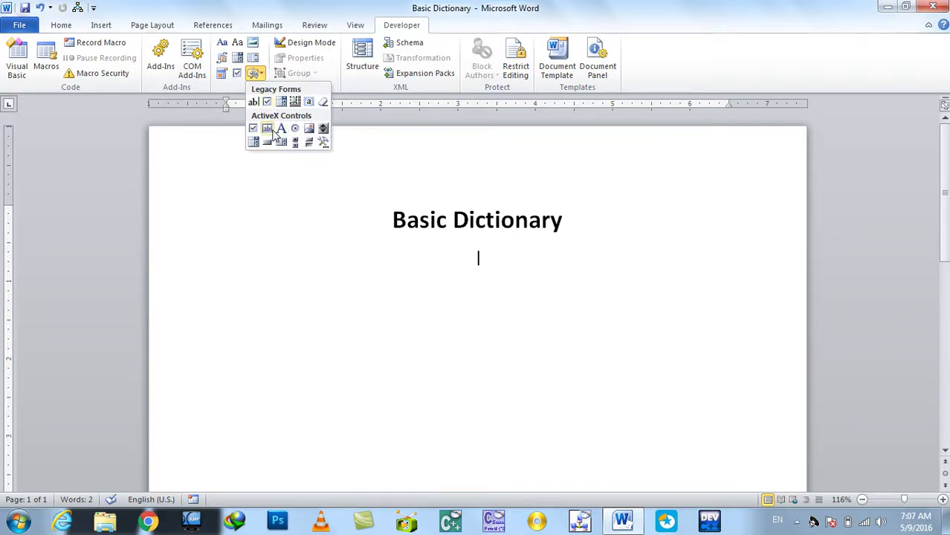
pyautogui.click(273, 130)
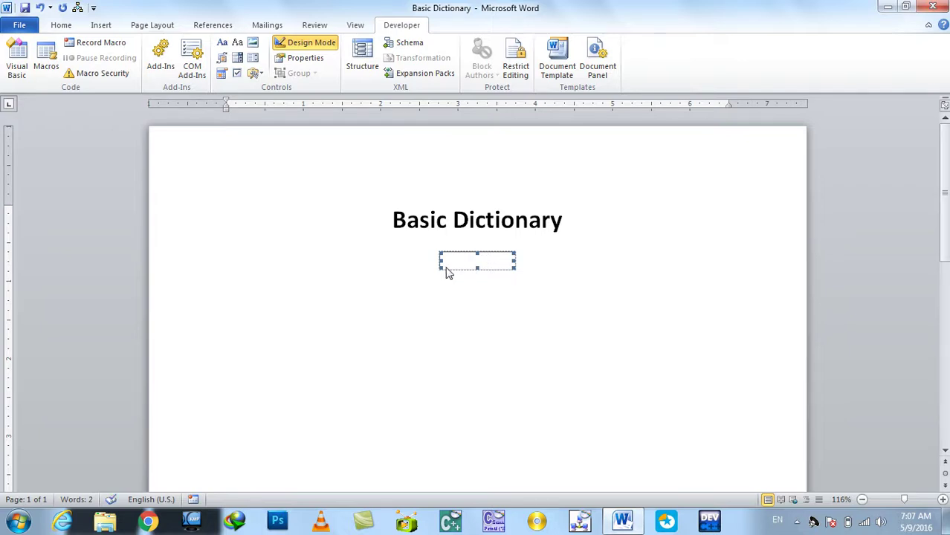
pyautogui.moveTo(441, 259); pyautogui.dragTo(315, 272)
pyautogui.hotkey('ctrl', 'l')
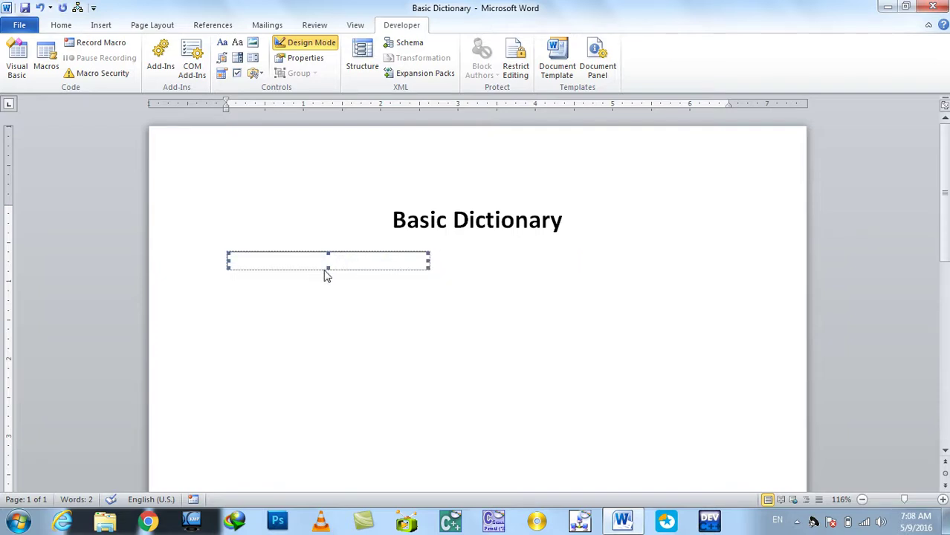
pyautogui.moveTo(328, 267); pyautogui.dragTo(328, 306)
pyautogui.moveTo(424, 279); pyautogui.dragTo(359, 278)
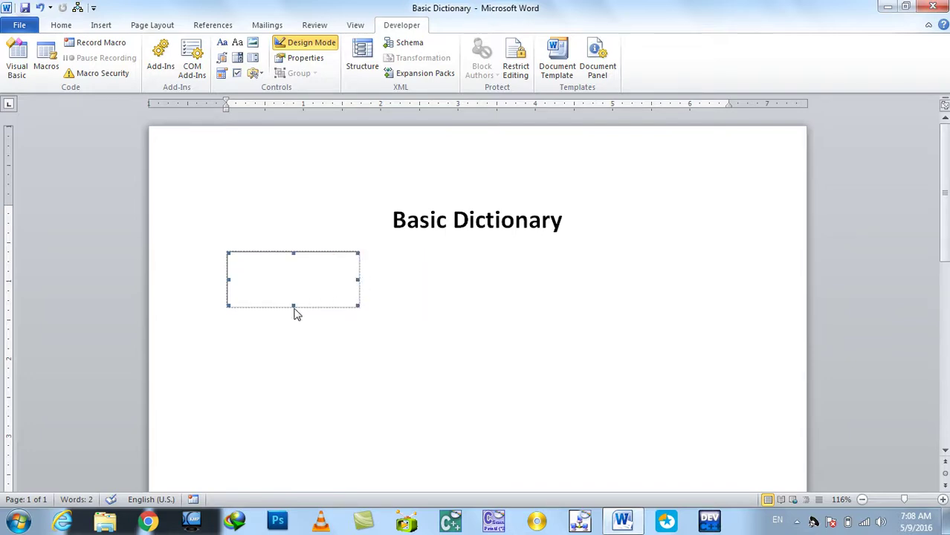
pyautogui.moveTo(293, 306); pyautogui.dragTo(294, 282)
# Add a blank line above the text box
pyautogui.click(229, 269)
pyautogui.click(243, 272)
pyautogui.press('Return')
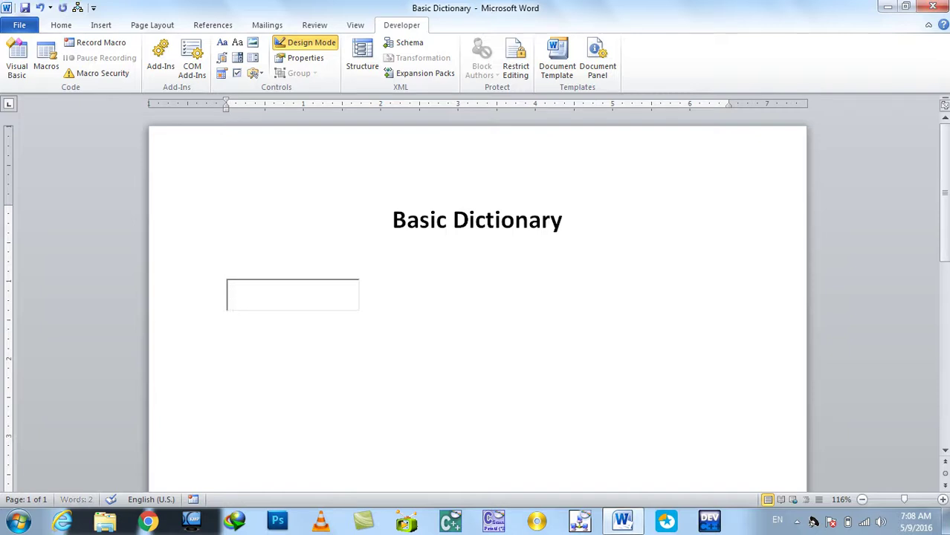
# Insert an ActiveX label, Label1, above the text box and widen it to match
pyautogui.click(254, 73)
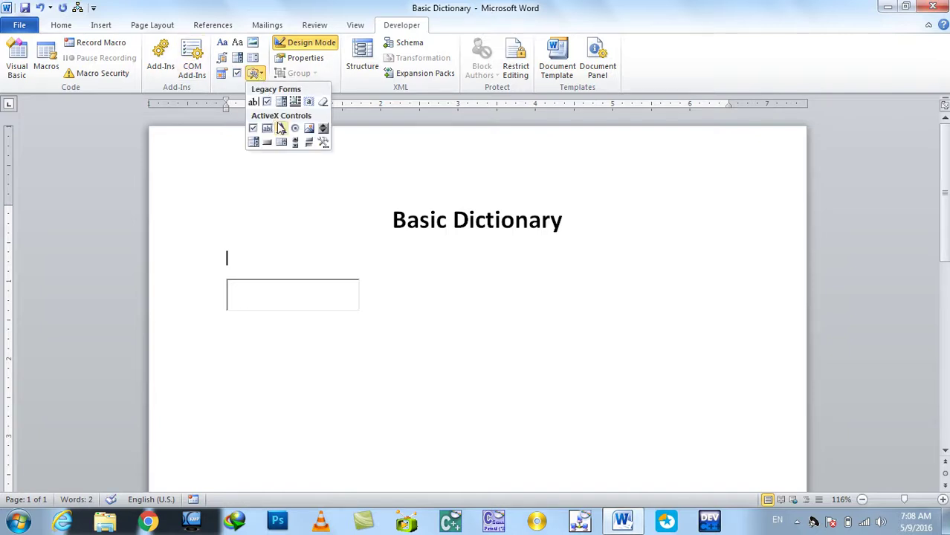
pyautogui.click(280, 128)
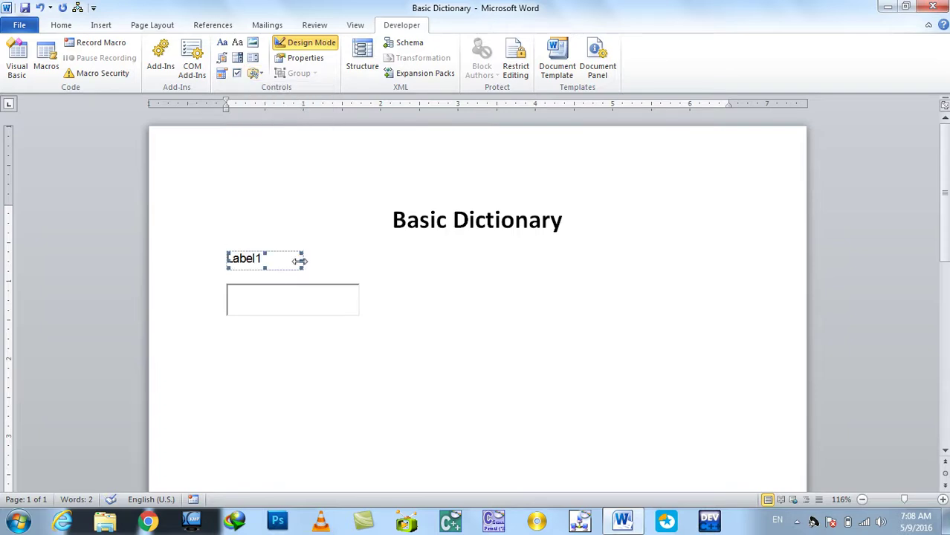
pyautogui.moveTo(300, 261); pyautogui.dragTo(349, 261)
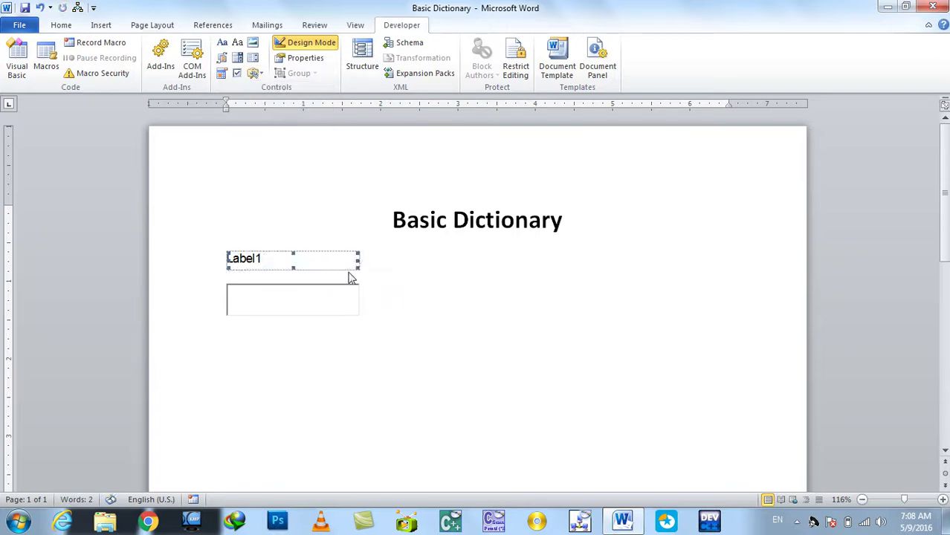
pyautogui.click(370, 306)
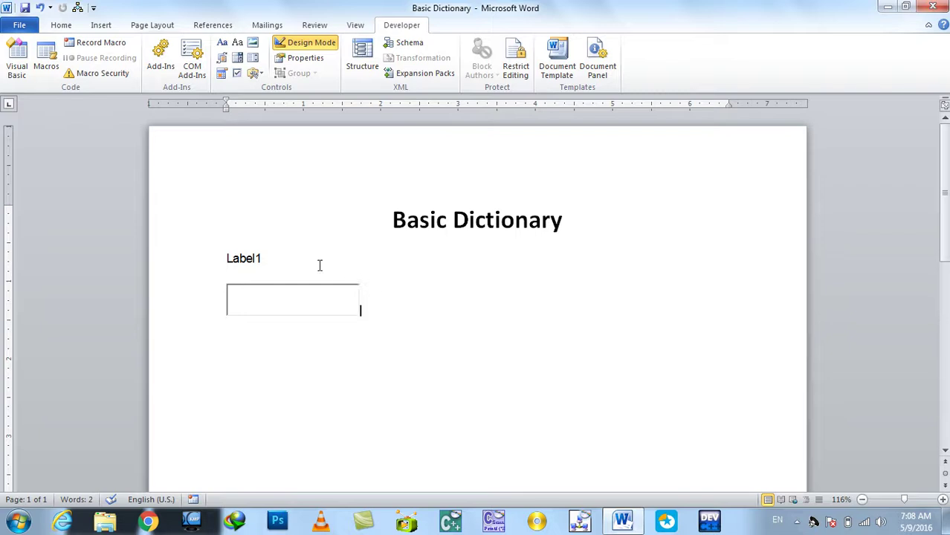
# Add a second, wider text box beside the first, matching its height
pyautogui.click(254, 73)
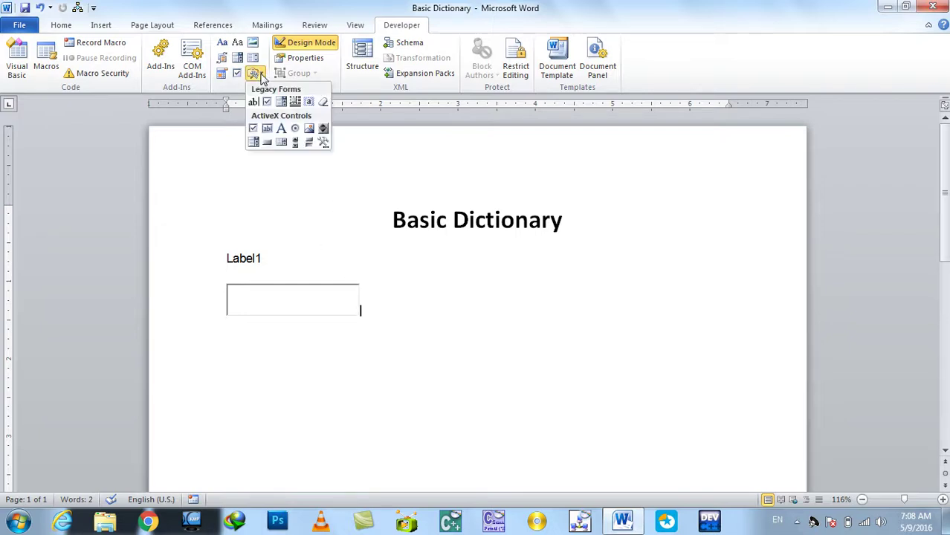
pyautogui.click(267, 129)
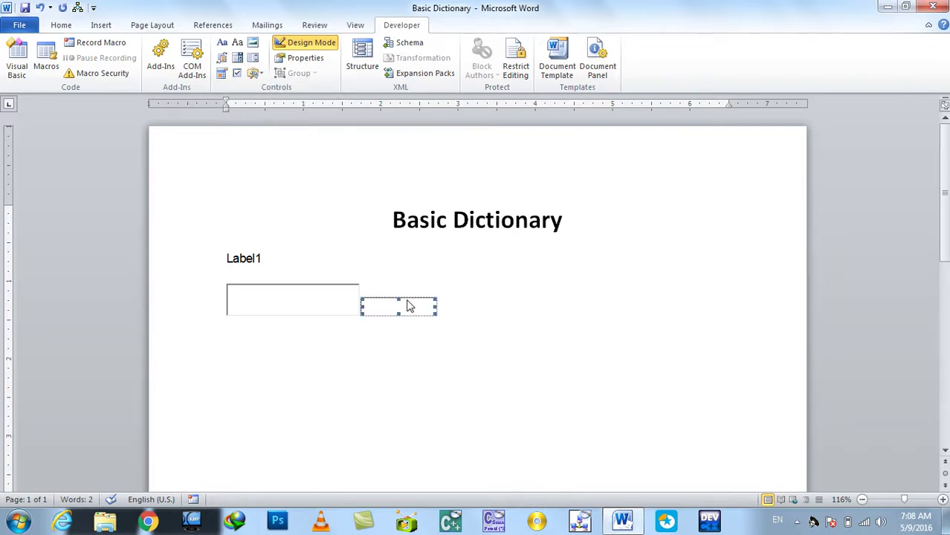
pyautogui.moveTo(398, 297)
pyautogui.mouseDown()
pyautogui.moveTo(398, 283)
pyautogui.moveTo(547, 288)
pyautogui.mouseUp()
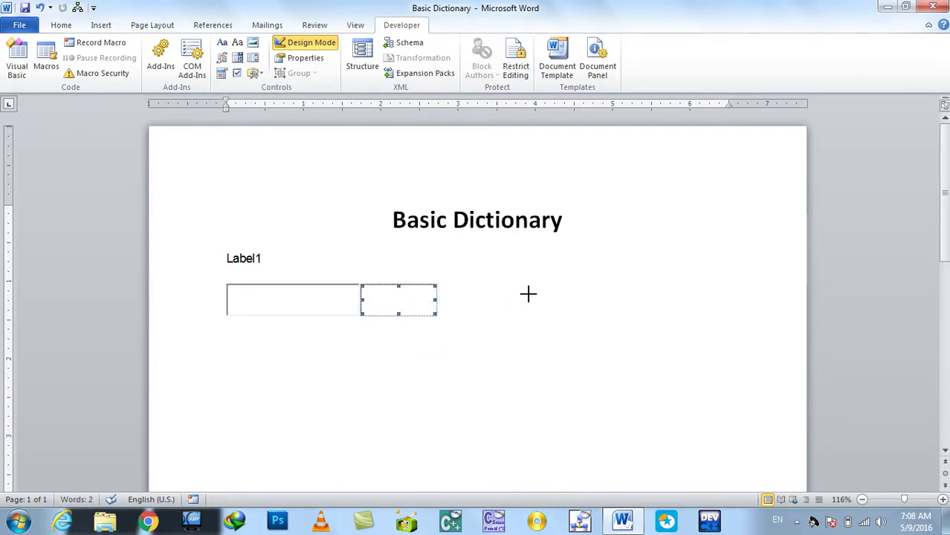
pyautogui.moveTo(547, 288); pyautogui.dragTo(651, 298)
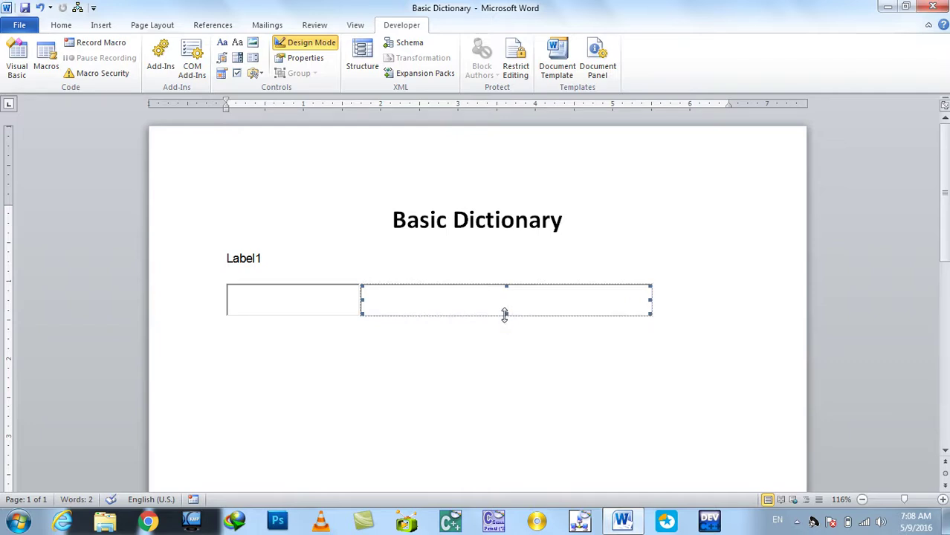
pyautogui.click(672, 310)
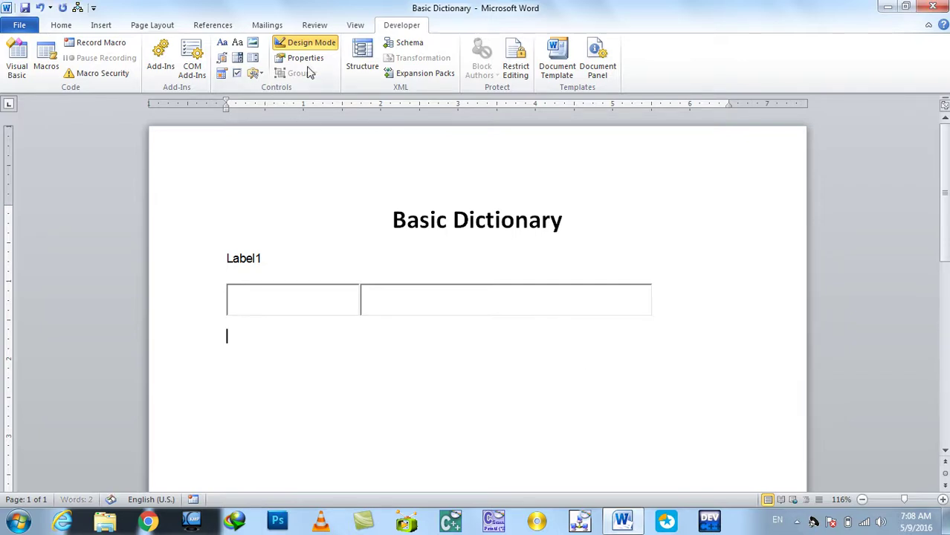
# Insert a large text box below the input row and add an empty line after the row
pyautogui.click(252, 74)
pyautogui.click(276, 132)
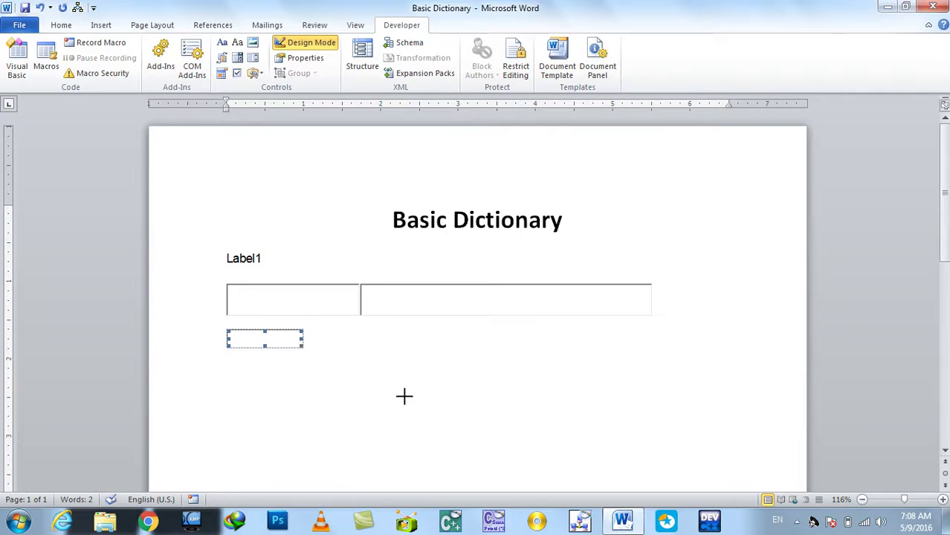
pyautogui.moveTo(490, 443); pyautogui.dragTo(700, 447)
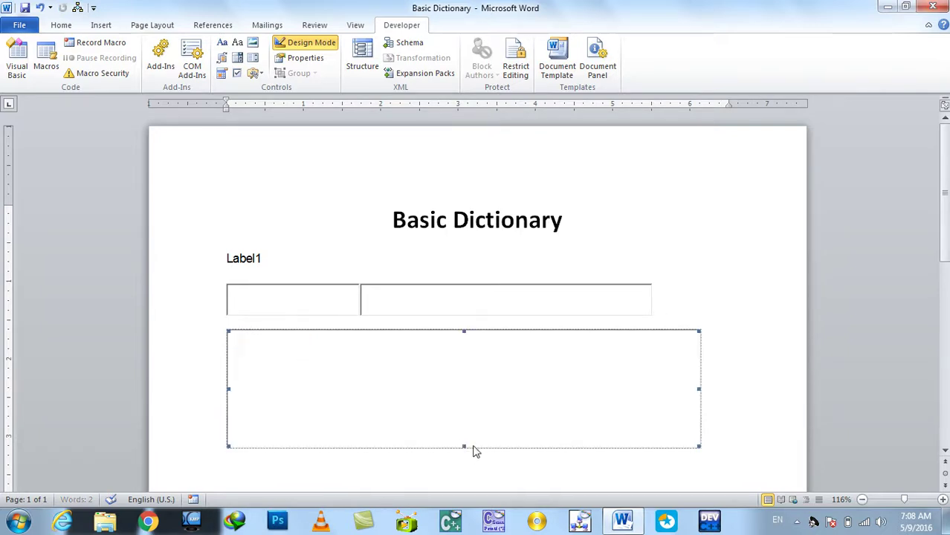
pyautogui.moveTo(698, 388); pyautogui.dragTo(651, 389)
pyautogui.click(664, 325)
pyautogui.press('Return')
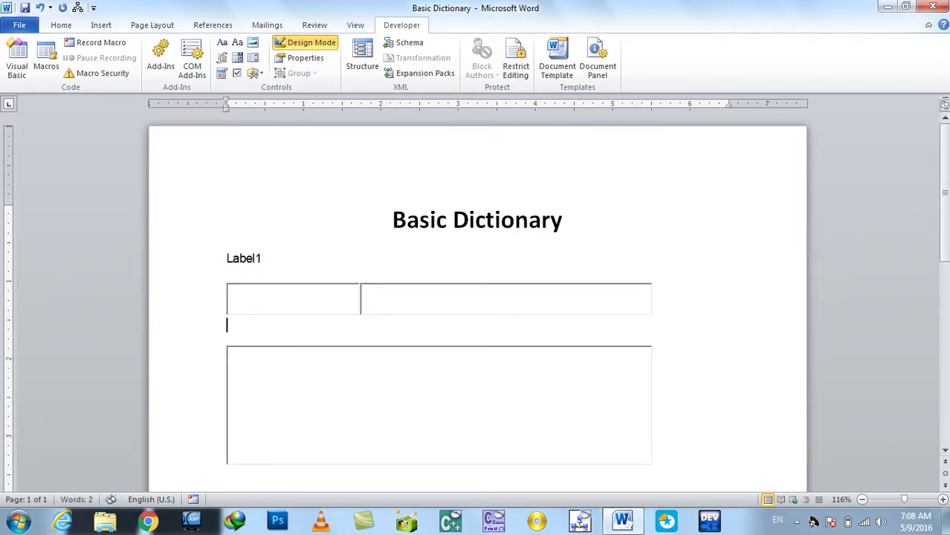
# Insert Label2 above the big box and tidy the blank lines around it
pyautogui.click(255, 73)
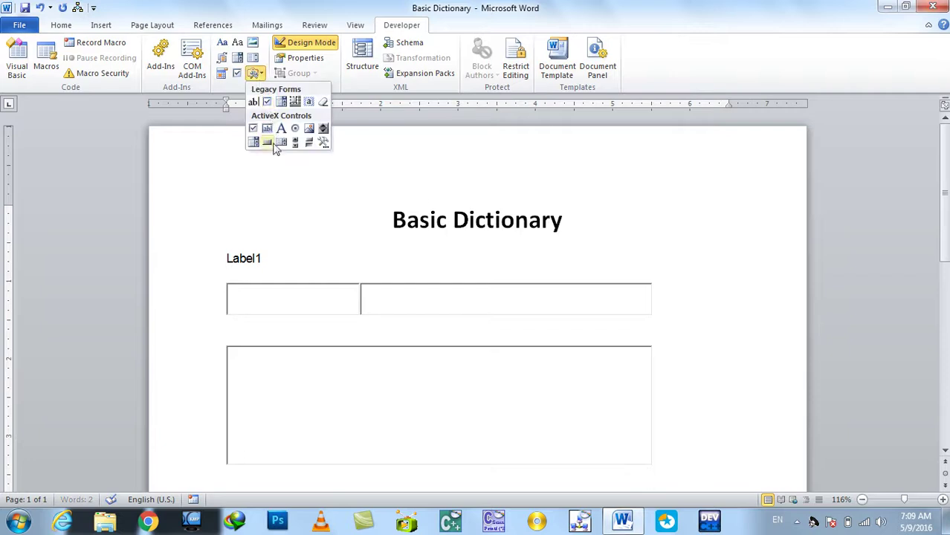
pyautogui.click(281, 129)
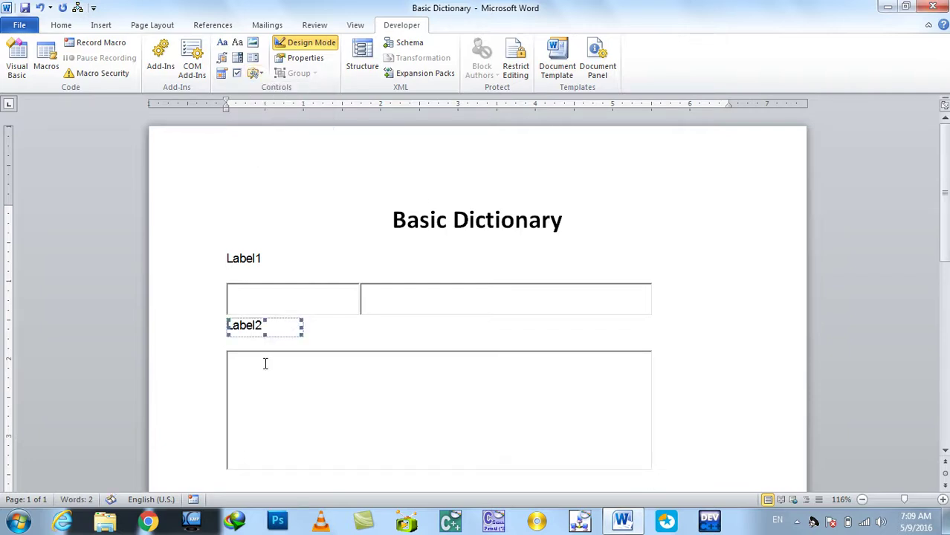
pyautogui.moveTo(266, 334); pyautogui.dragTo(359, 331)
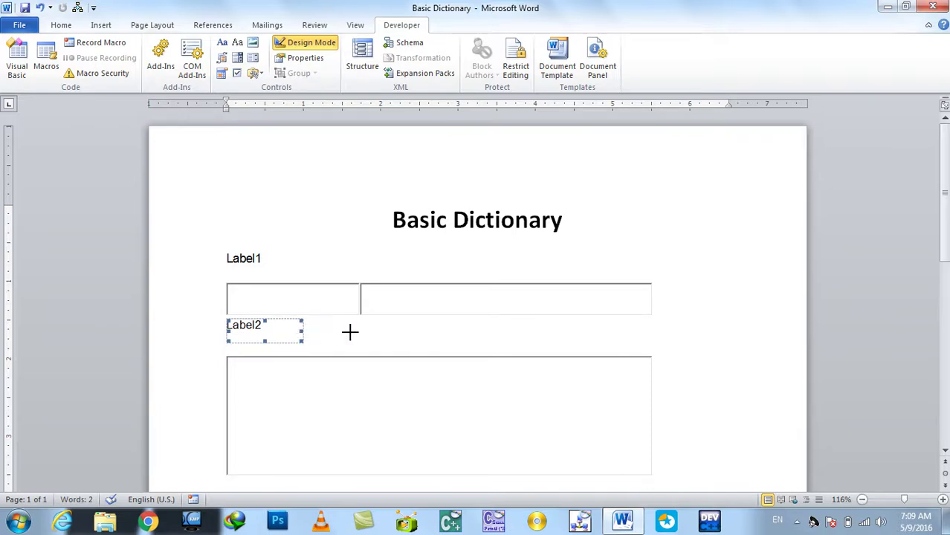
pyautogui.click(671, 302)
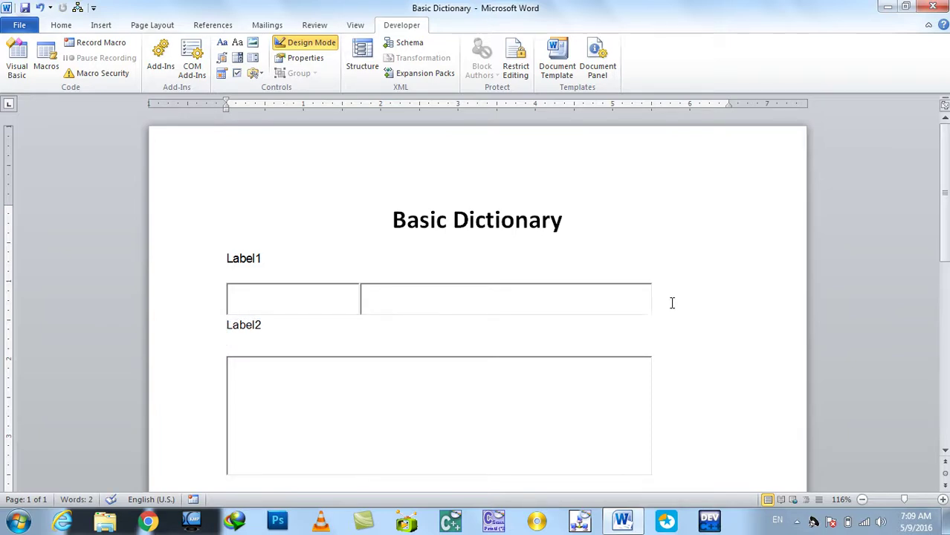
pyautogui.press('Return')
pyautogui.click(293, 357)
pyautogui.click(438, 438)
pyautogui.press('Escape')
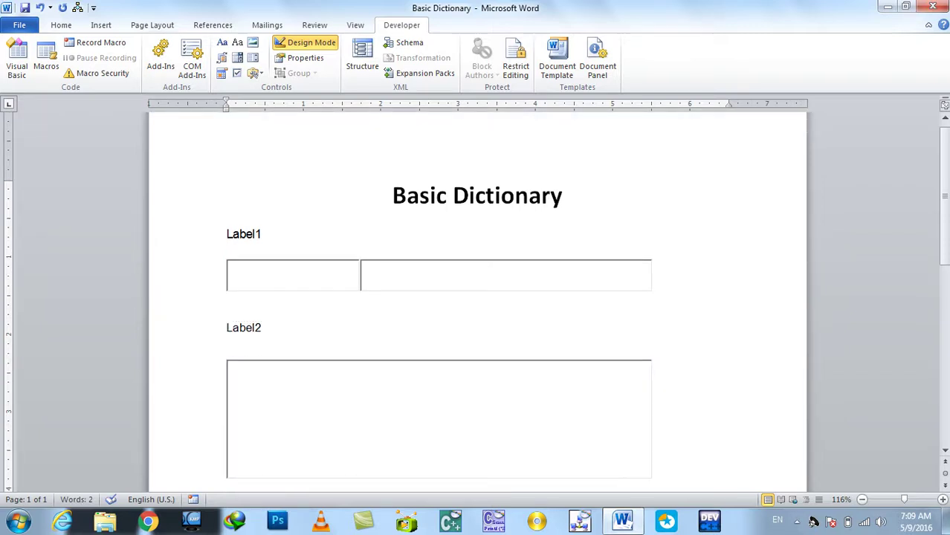
pyautogui.press('Delete')
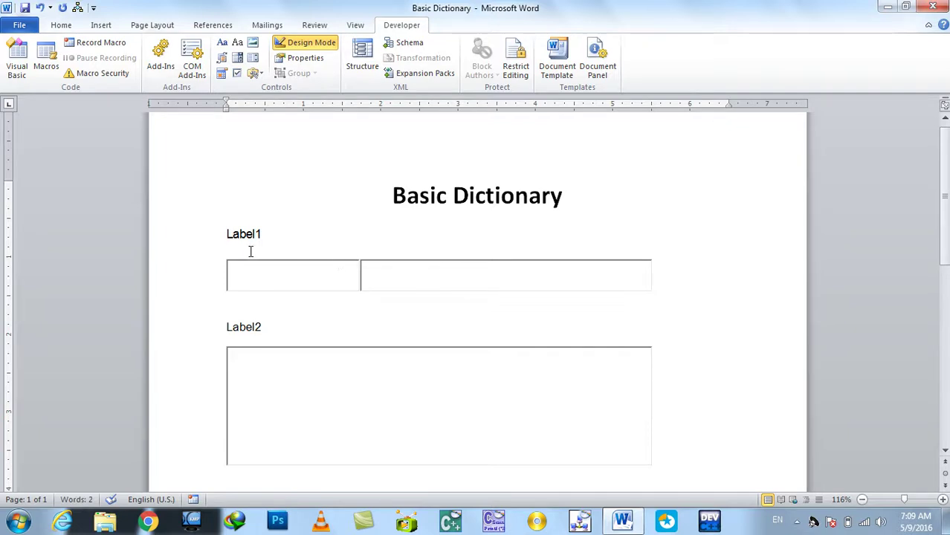
# Paste a copy of Label1 above the right input box
pyautogui.click(424, 264)
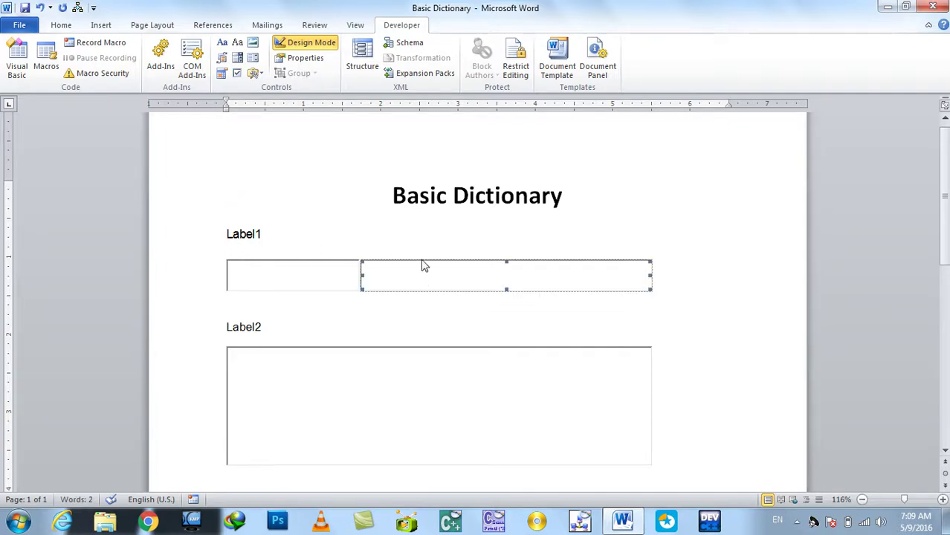
pyautogui.click(245, 235)
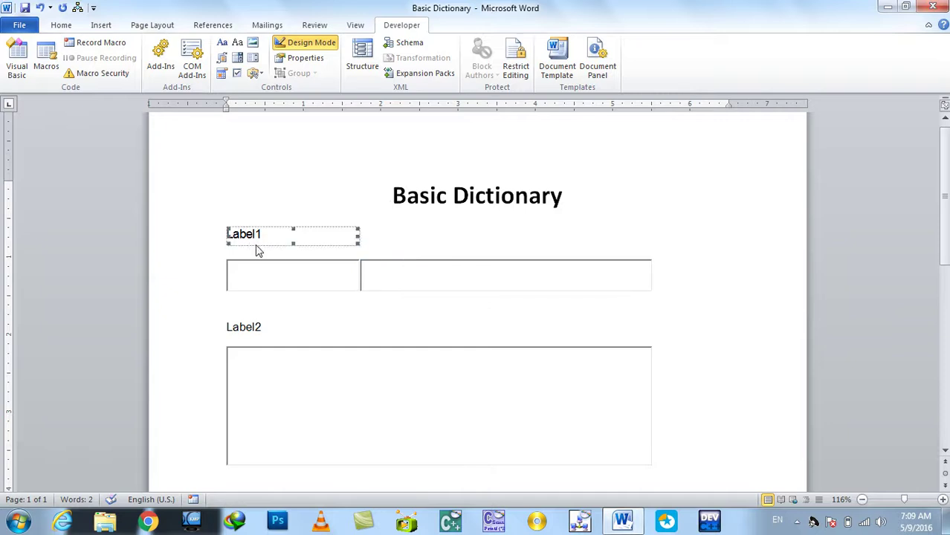
pyautogui.click(365, 237)
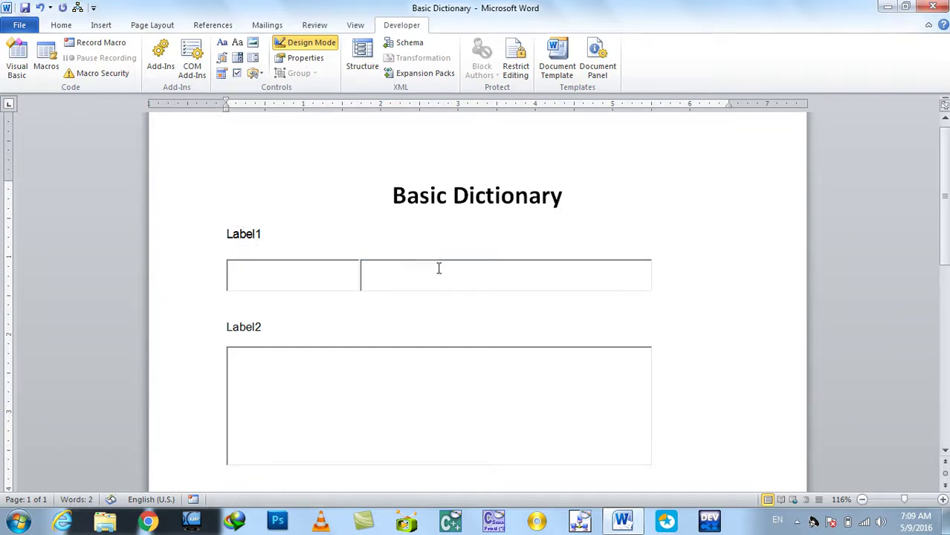
pyautogui.hotkey('ctrl', 'v')
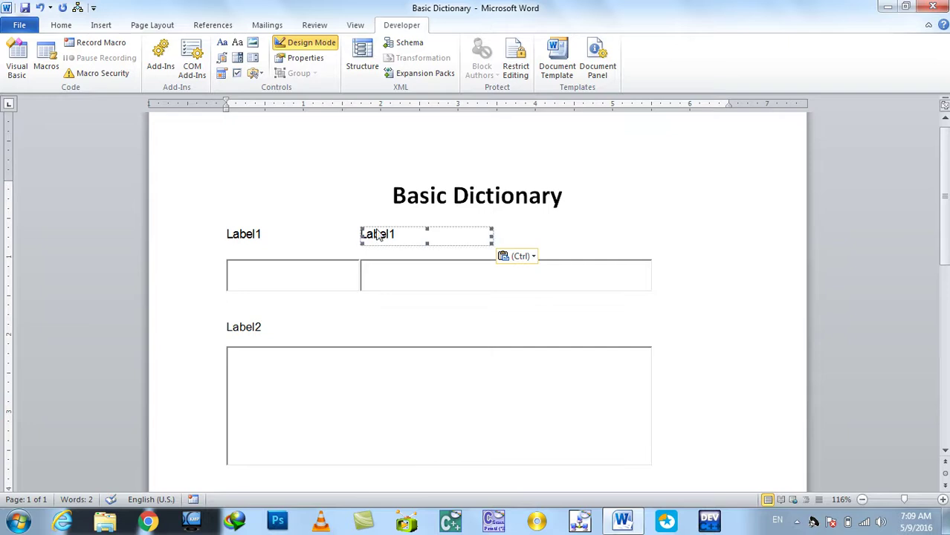
# In Properties, caption the left label 'Word' and the right label 'Meaning'
pyautogui.click(305, 58)
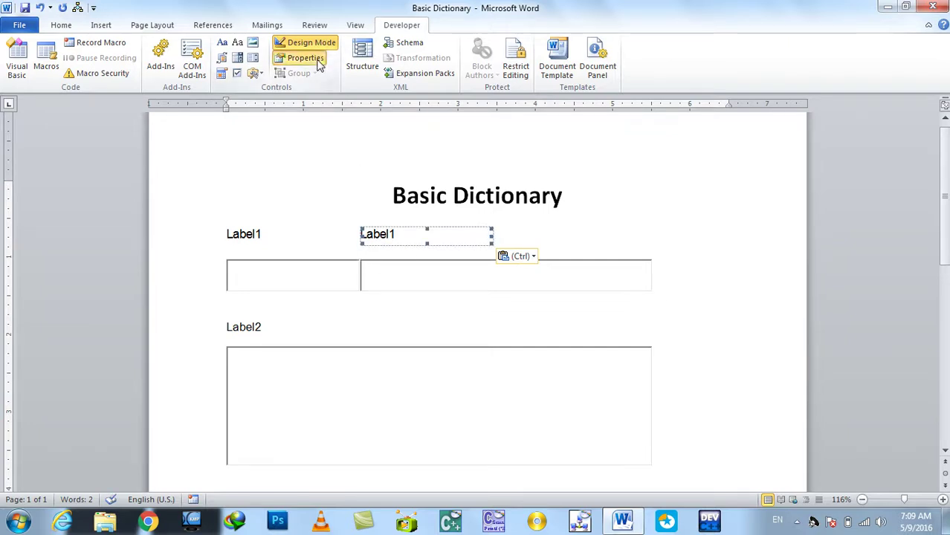
pyautogui.click(240, 238)
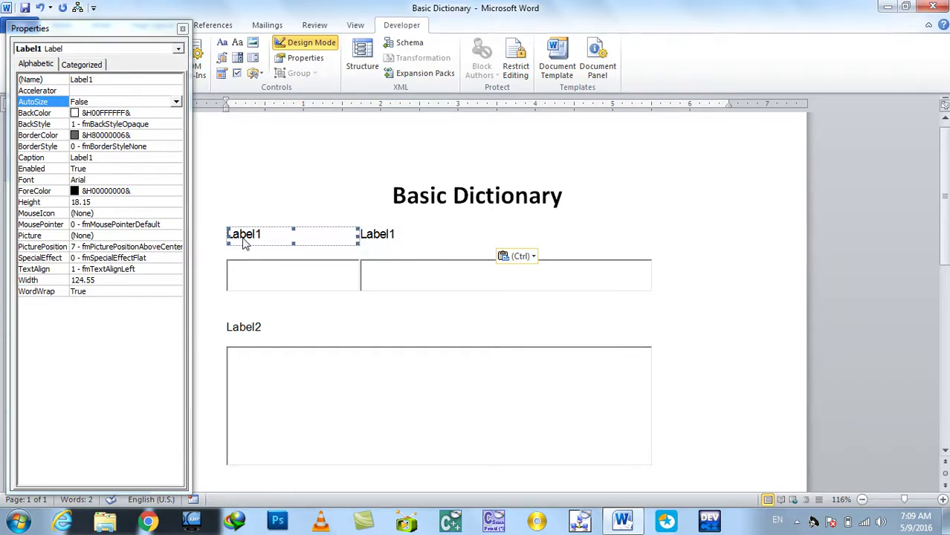
pyautogui.click(110, 159)
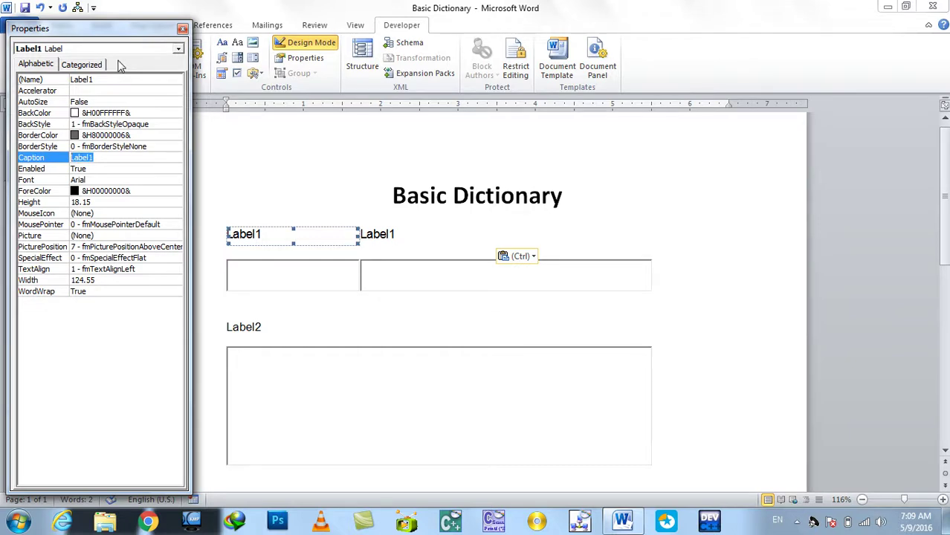
pyautogui.write('Wir')
pyautogui.click(391, 236)
pyautogui.click(391, 236)
pyautogui.click(134, 157)
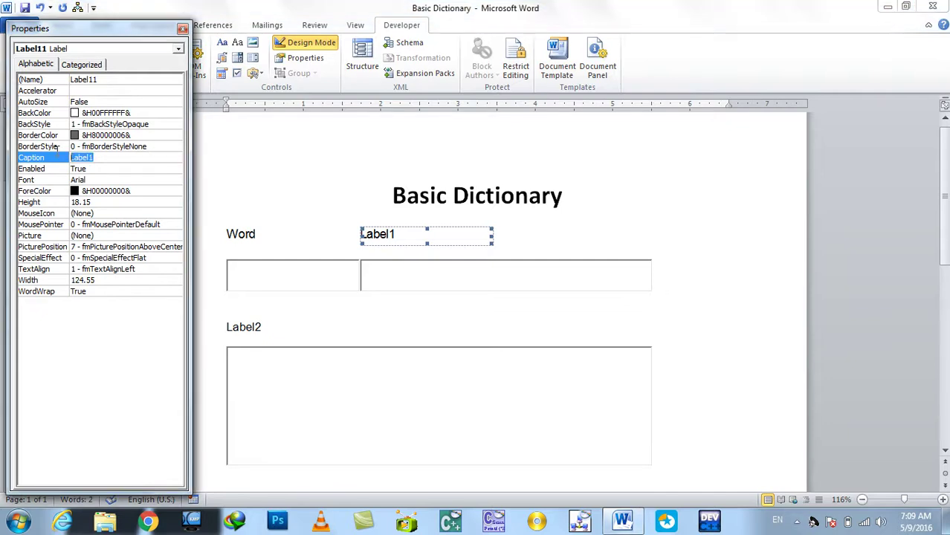
pyautogui.write('Meaning')
pyautogui.press('Return')
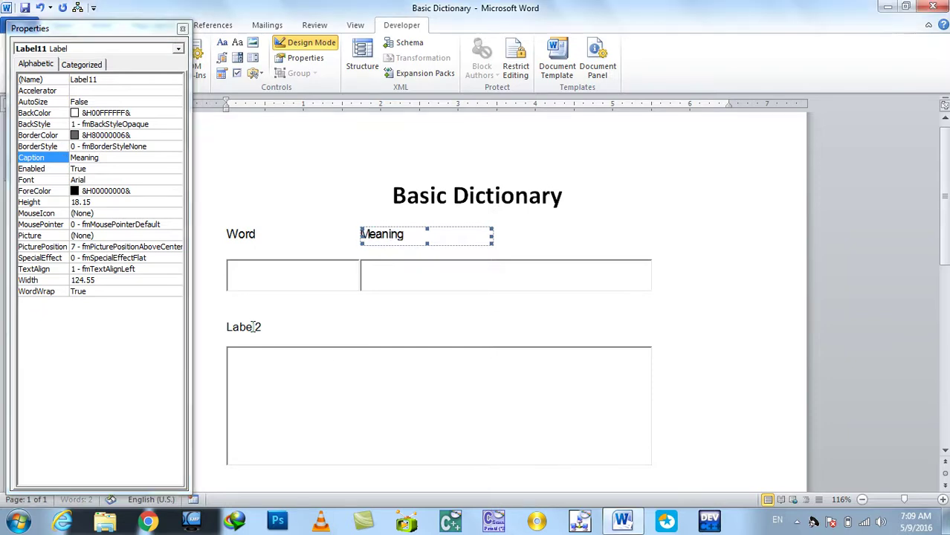
# Caption Label2 'Usage in Sentence'
pyautogui.click(254, 327)
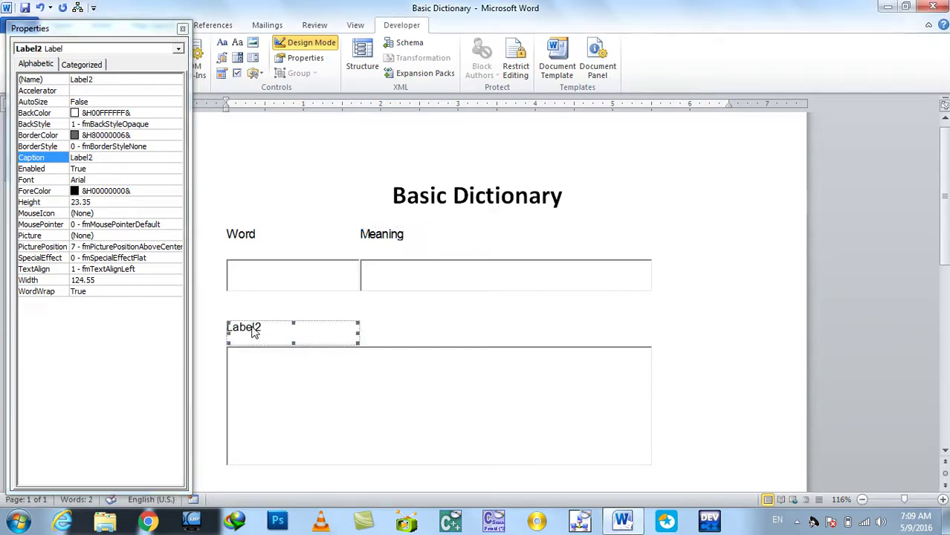
pyautogui.click(129, 161)
pyautogui.write('Usage in Sentence')
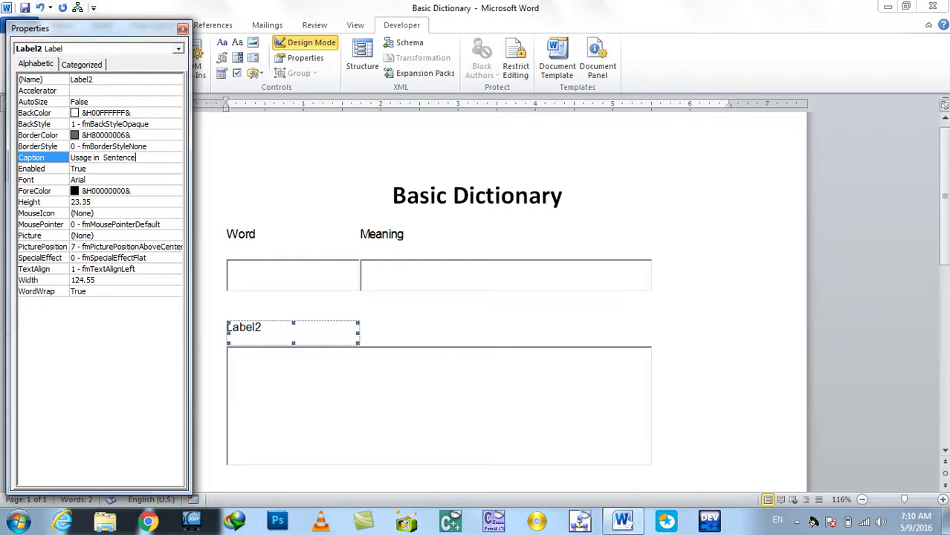
pyautogui.click(145, 146)
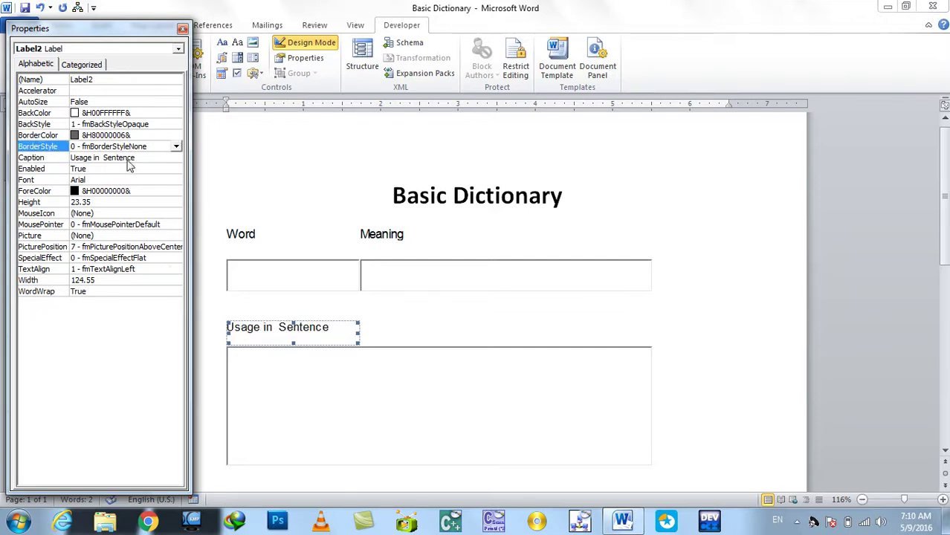
pyautogui.click(130, 158)
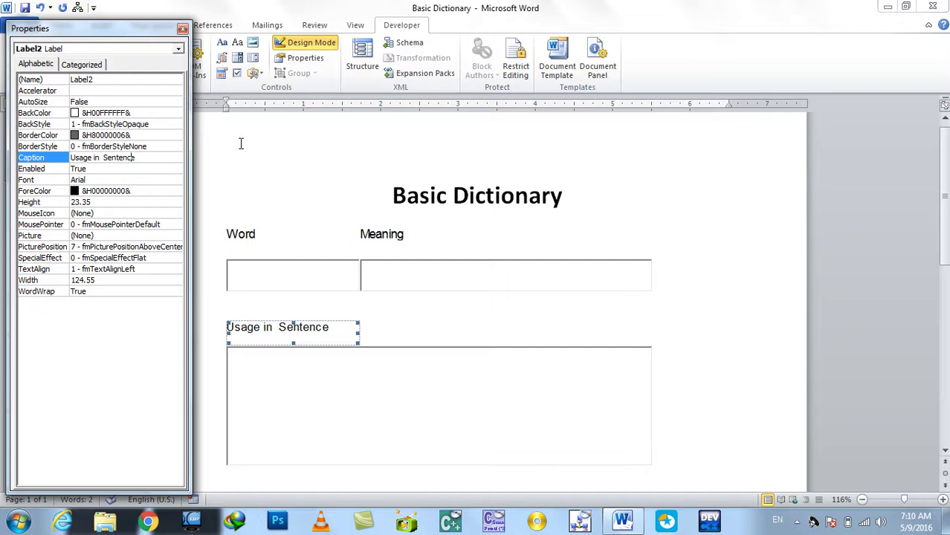
# Type 'Sentence' in the scratch document and undo its automatic correction
pyautogui.write('sentence')
pyautogui.press('BackSpace')
pyautogui.press('BackSpace')
pyautogui.write('ce')
pyautogui.press('Return')
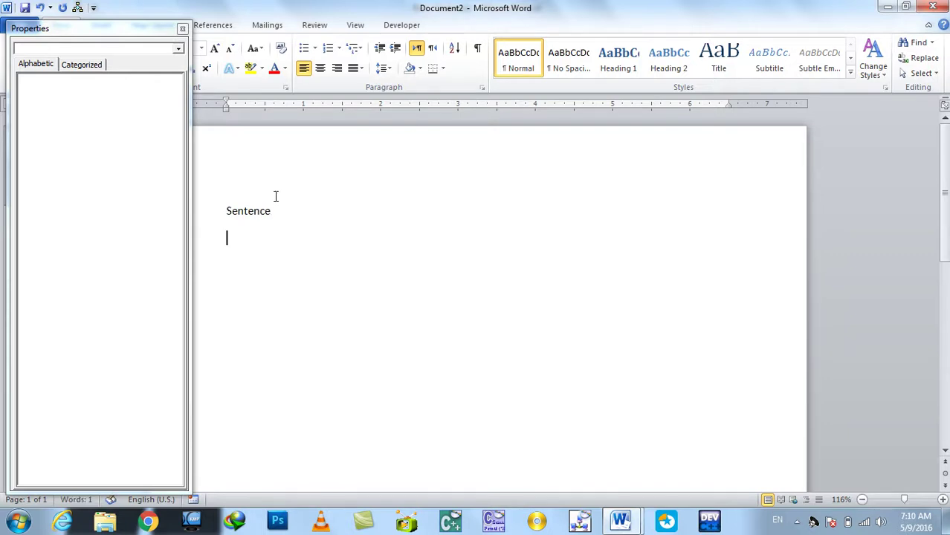
pyautogui.rightClick(252, 212)
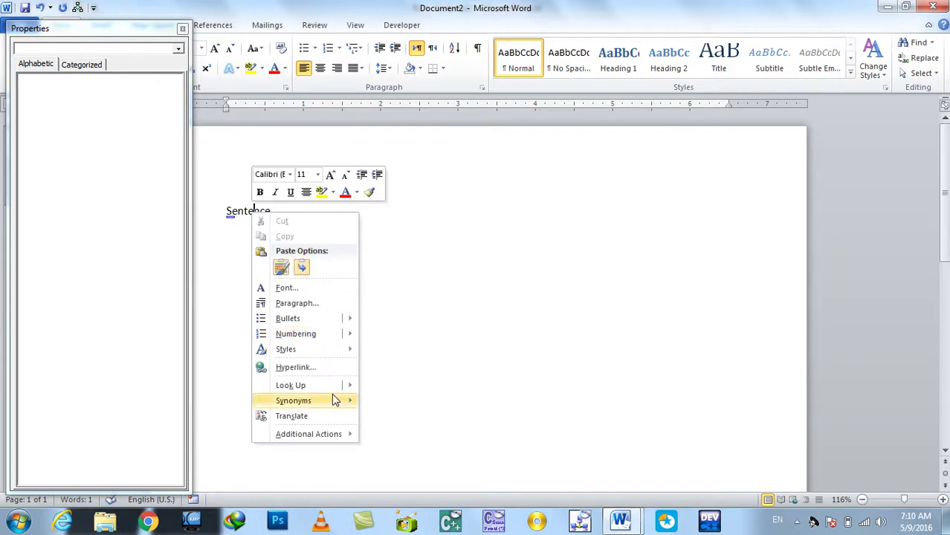
pyautogui.moveTo(294, 400)
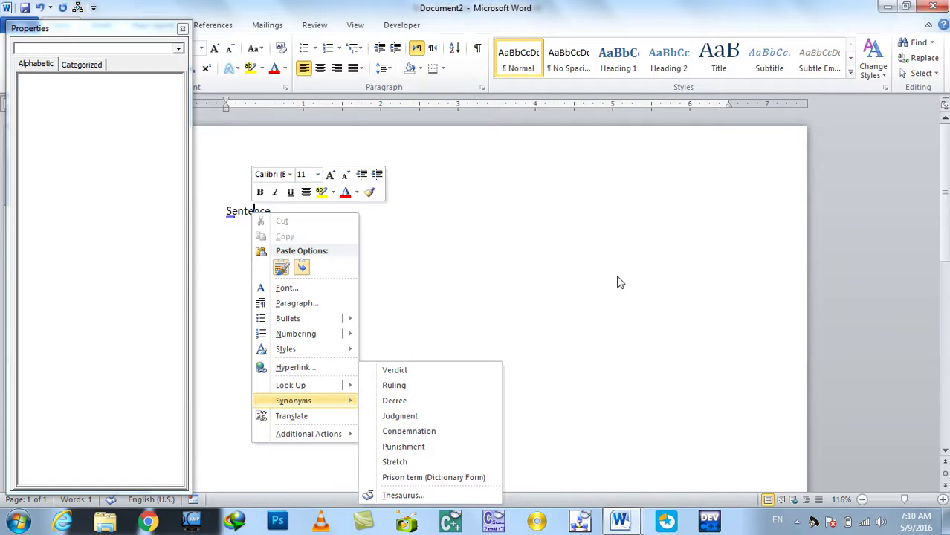
pyautogui.click(562, 247)
pyautogui.click(562, 248)
pyautogui.hotkey('ctrl', 'z')
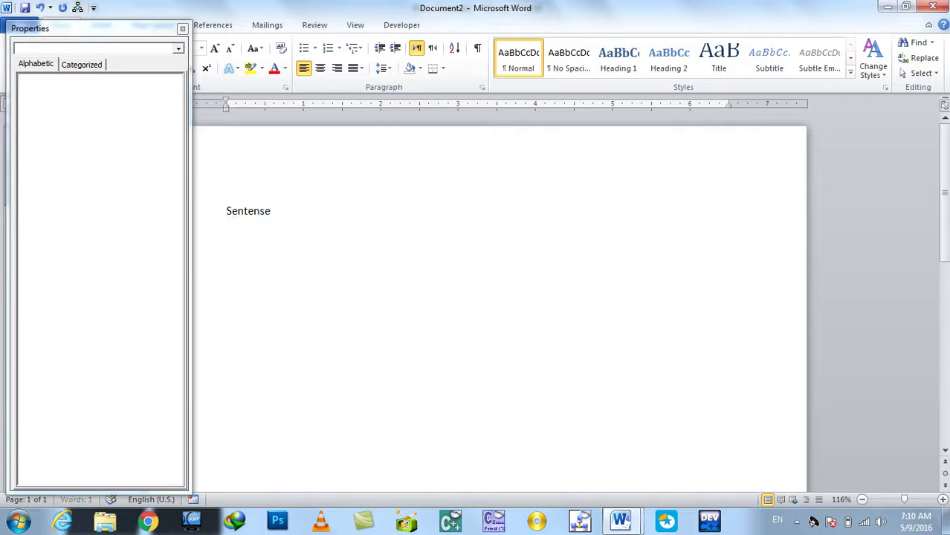
# Correct the spelling to 'Sentence', then close the scratch document without saving
pyautogui.rightClick(238, 211)
pyautogui.click(297, 229)
pyautogui.hotkey('ctrl', 'w')
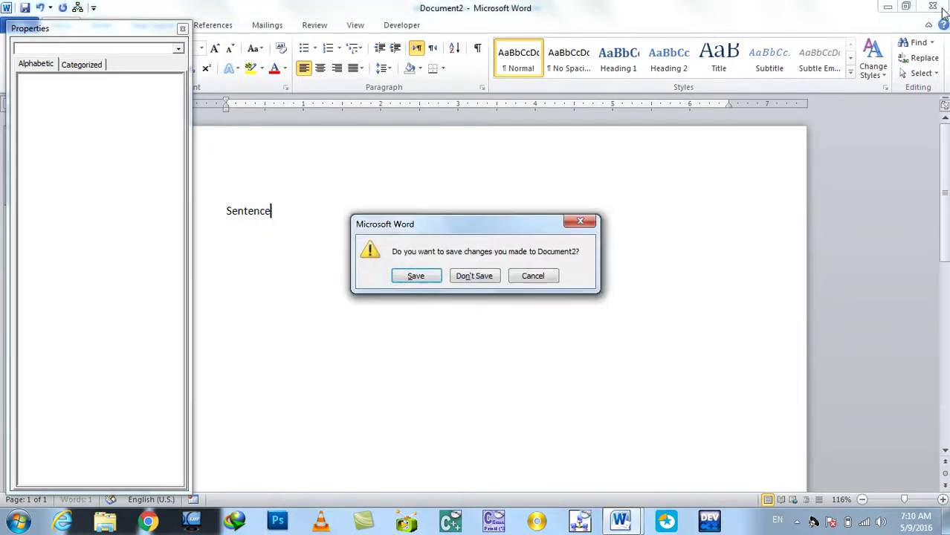
pyautogui.click(473, 275)
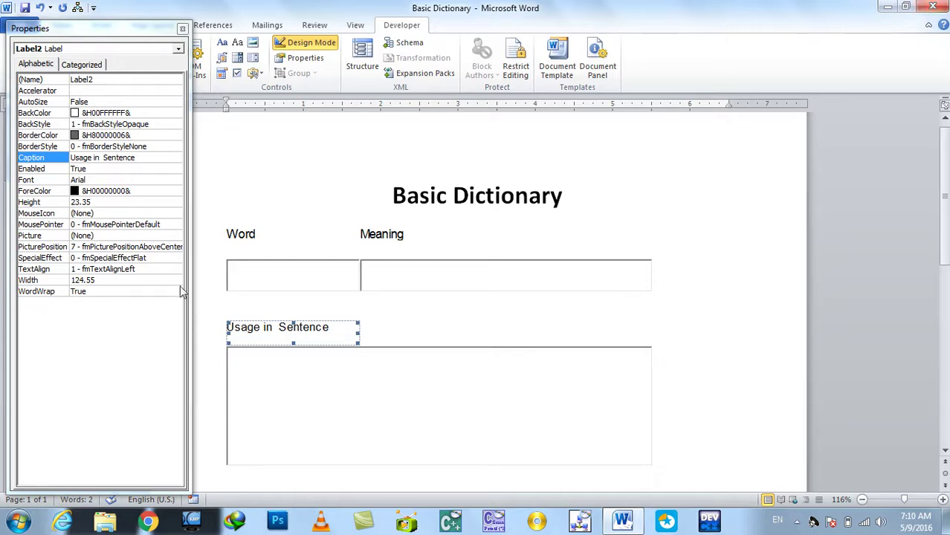
# Rename the Word and Meaning text boxes to 'a' and 'b'
pyautogui.click(276, 280)
pyautogui.click(119, 79)
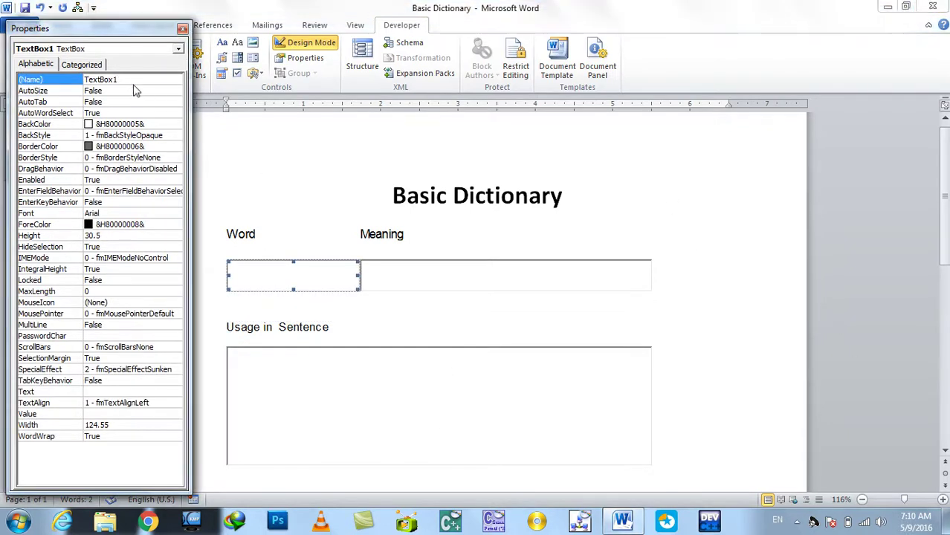
pyautogui.moveTo(128, 80); pyautogui.dragTo(2, 66)
pyautogui.write('a')
pyautogui.press('Return')
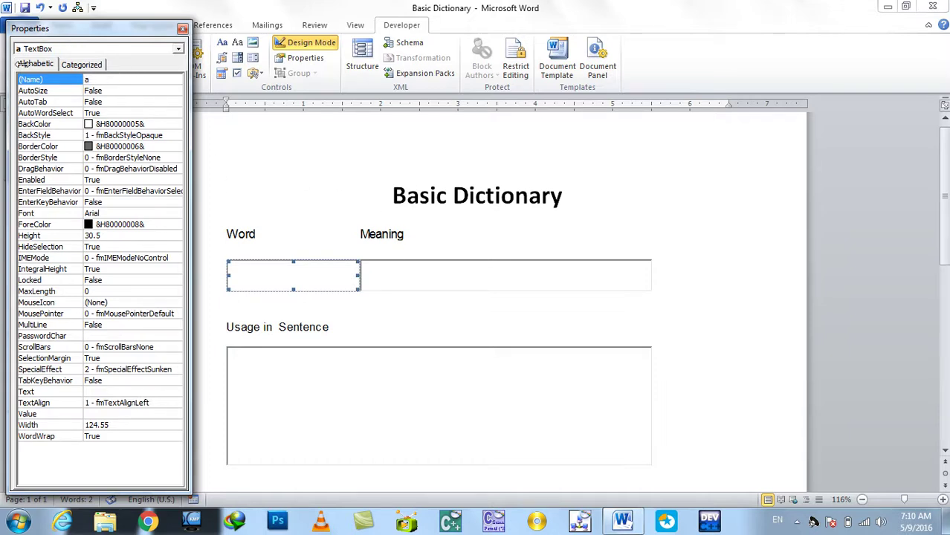
pyautogui.click(456, 279)
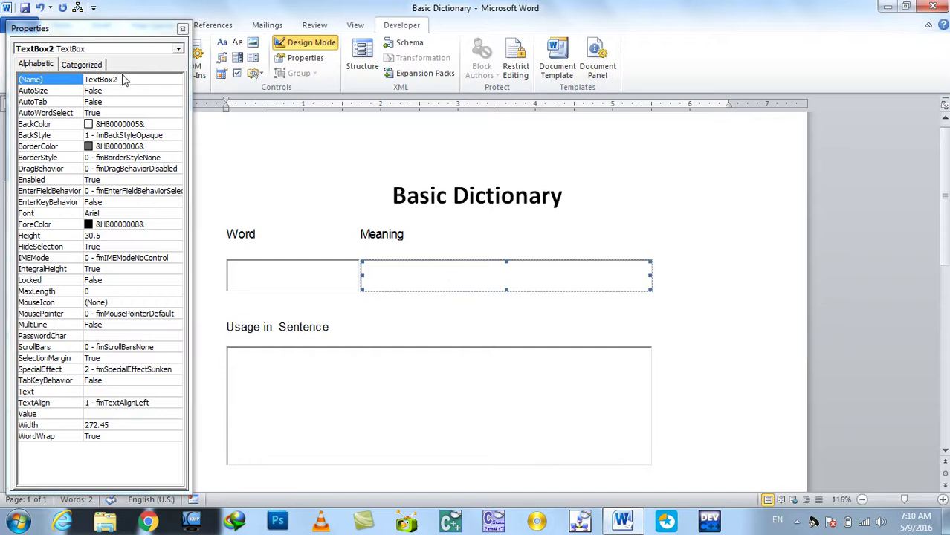
pyautogui.moveTo(126, 80); pyautogui.dragTo(23, 95)
pyautogui.write('b')
pyautogui.press('Return')
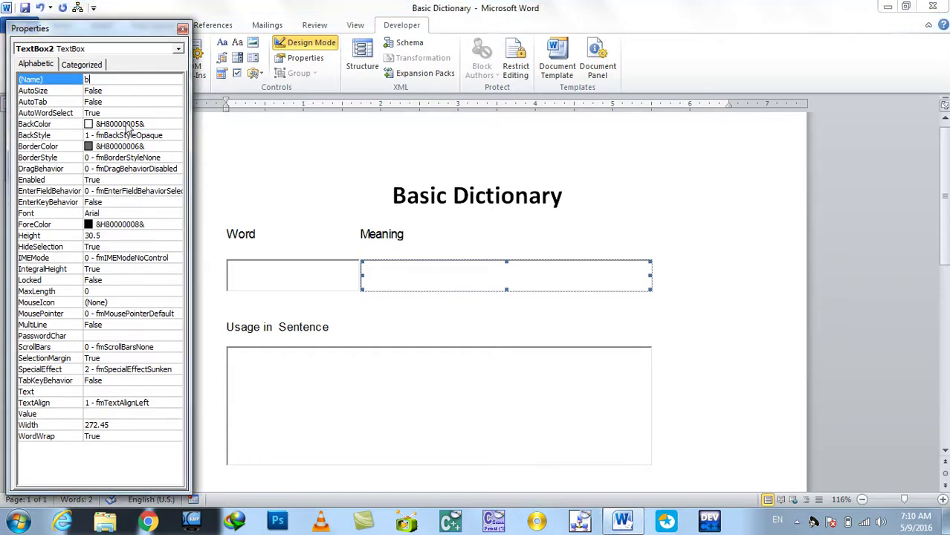
# Rename the Usage in Sentence box to 'c' and close the Properties window
pyautogui.click(296, 381)
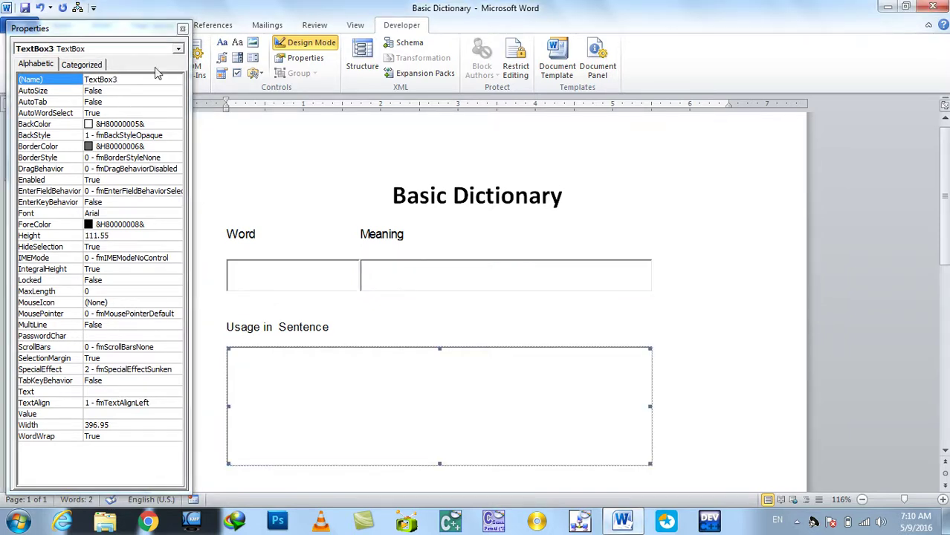
pyautogui.moveTo(136, 78); pyautogui.dragTo(30, 71)
pyautogui.write('c')
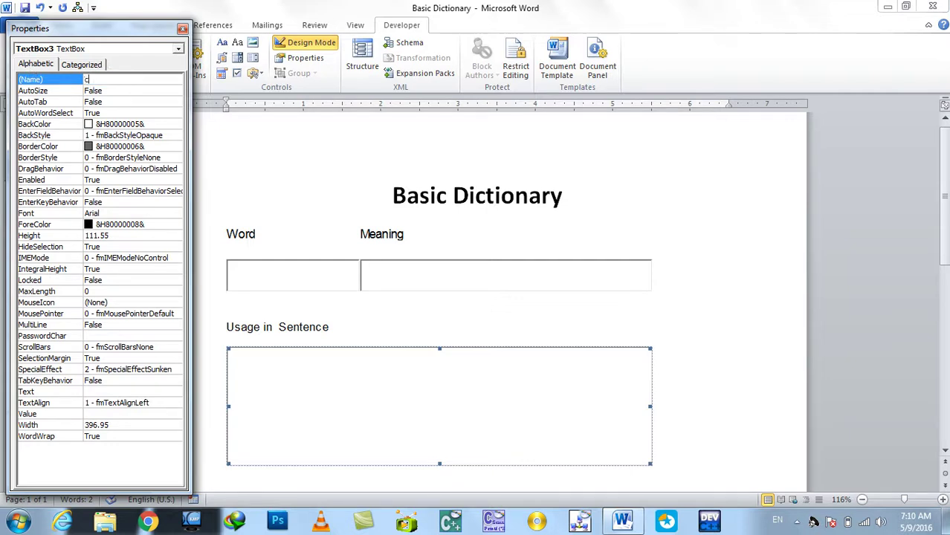
pyautogui.click(137, 157)
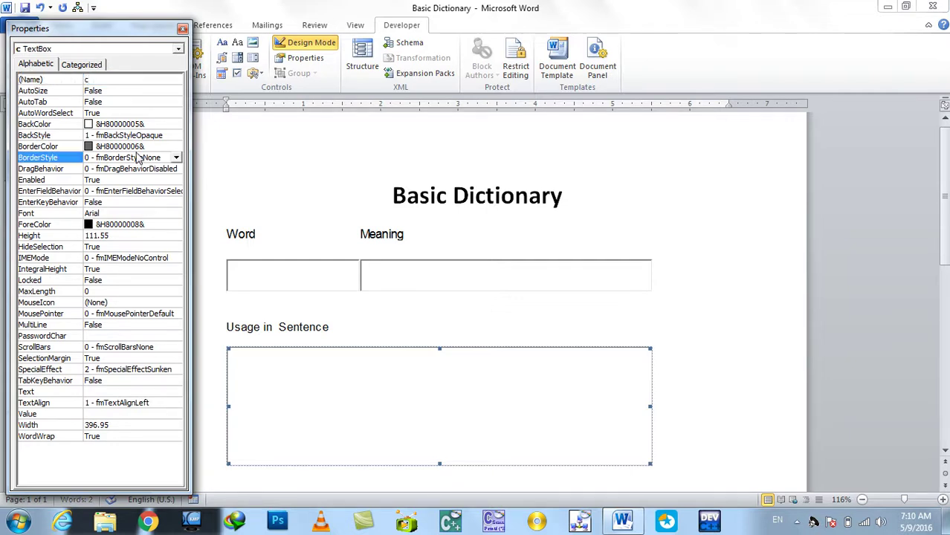
pyautogui.click(182, 28)
pyautogui.scroll(-2, 614, 358)
pyautogui.click(696, 454)
pyautogui.scroll(2, 724, 368)
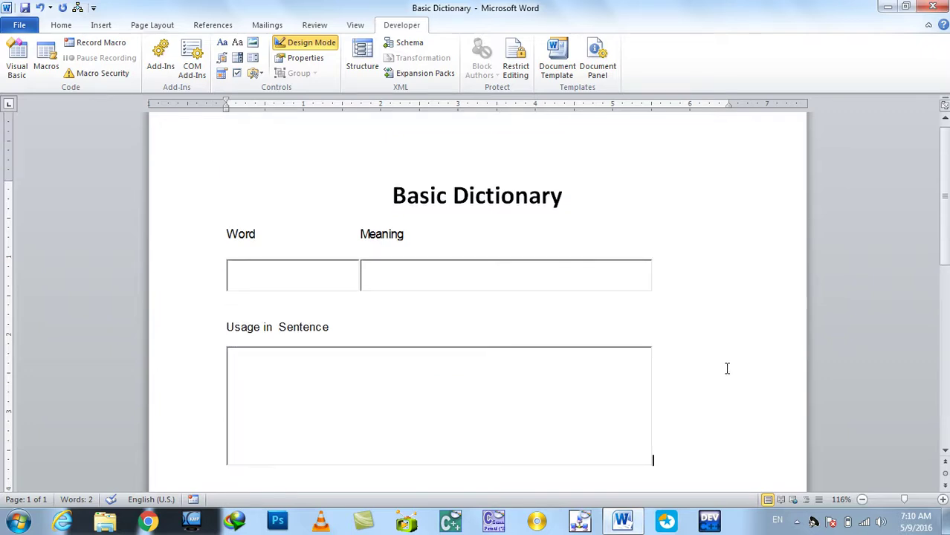
# Insert an ActiveX command button below the Usage in Sentence box
pyautogui.scroll(-1, 698, 379)
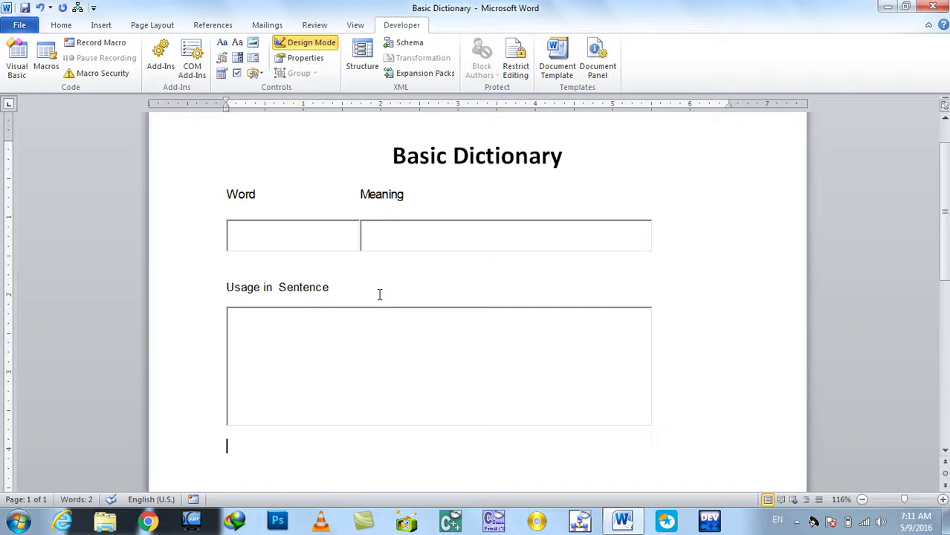
pyautogui.click(255, 74)
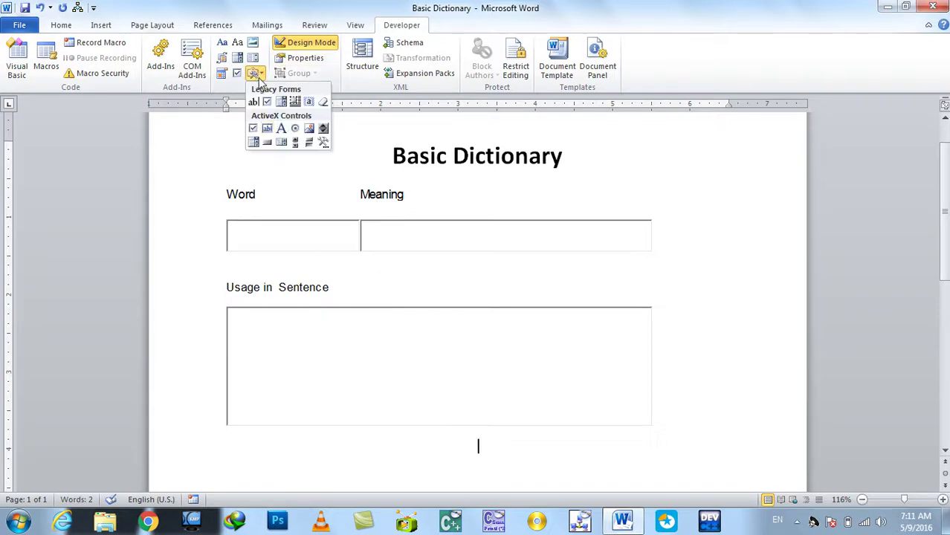
pyautogui.click(254, 142)
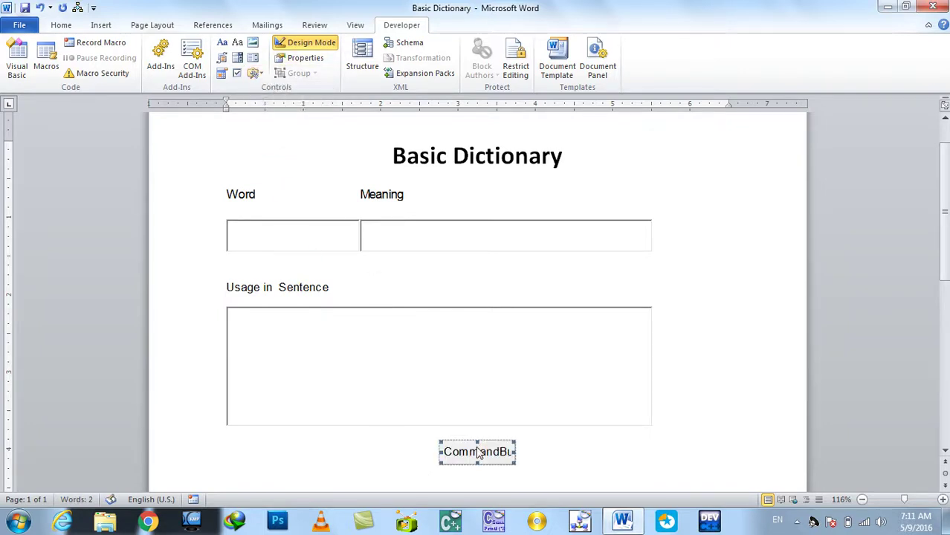
# Set the command button's (Name) property to Search
pyautogui.click(299, 58)
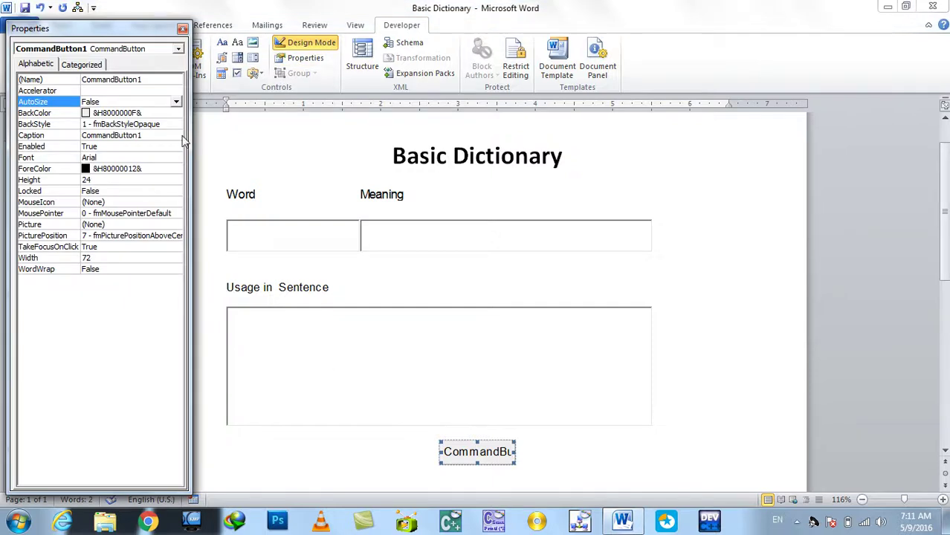
pyautogui.click(116, 147)
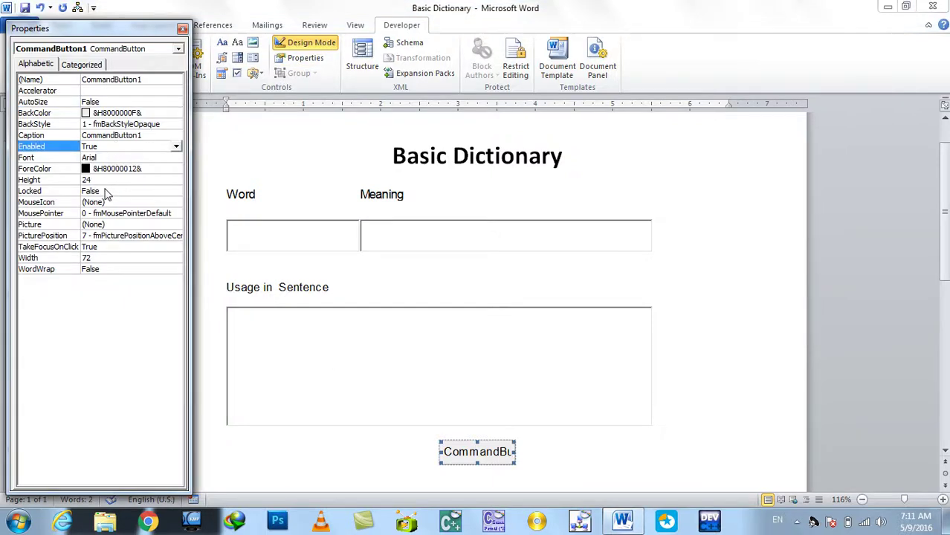
pyautogui.click(156, 79)
pyautogui.moveTo(156, 80); pyautogui.dragTo(63, 80)
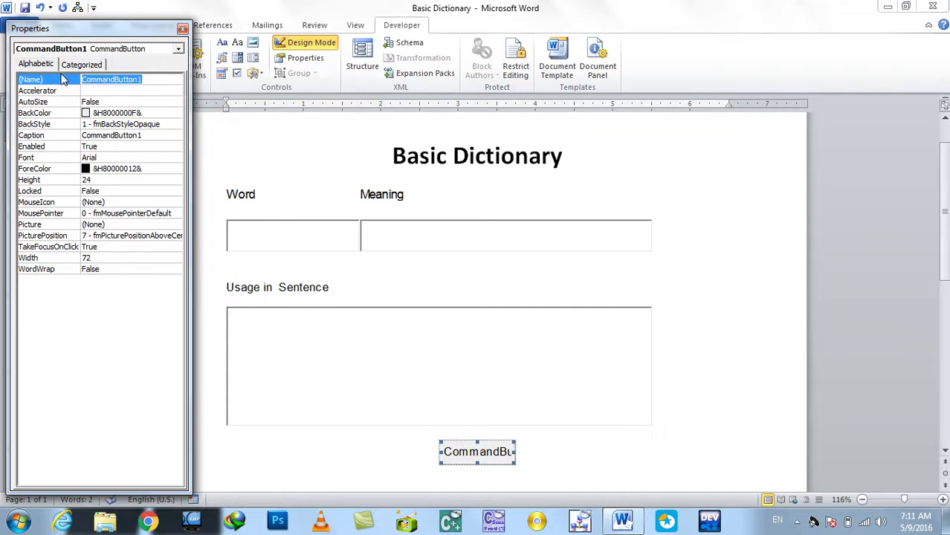
pyautogui.write('Search')
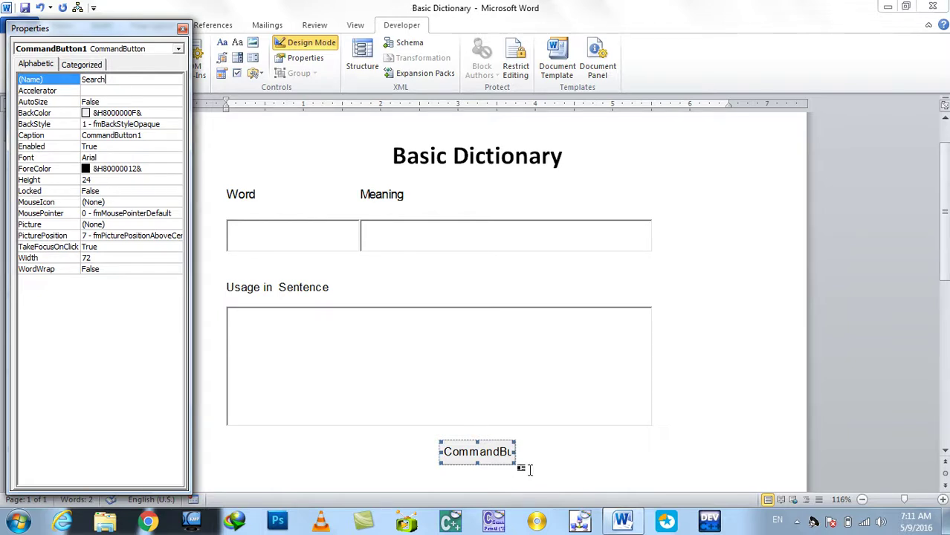
pyautogui.click(506, 455)
pyautogui.click(538, 446)
# Copy the Search button and paste a second button beside it
pyautogui.click(505, 453)
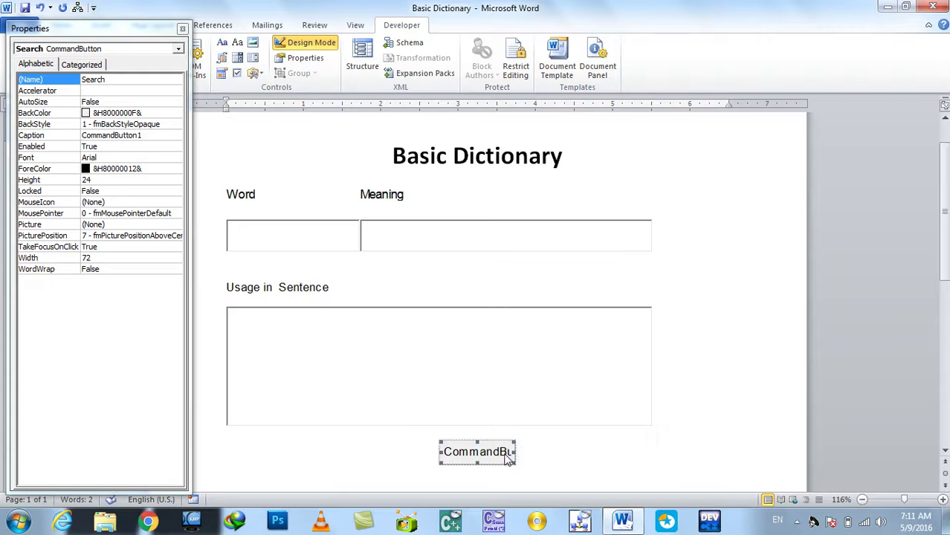
pyautogui.hotkey('ctrl', 'c')
pyautogui.click(531, 451)
pyautogui.hotkey('ctrl', 'v')
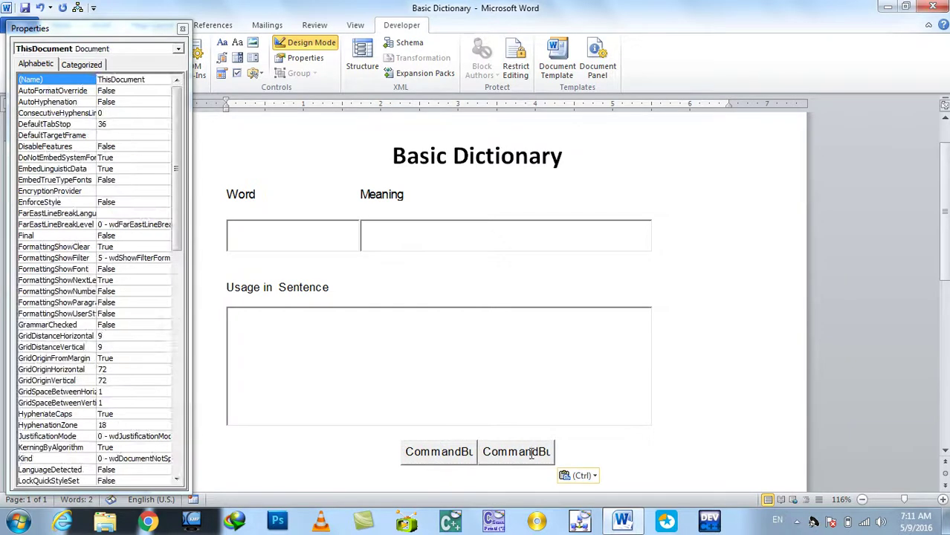
# Rename the copied button to Clear in its properties
pyautogui.click(124, 158)
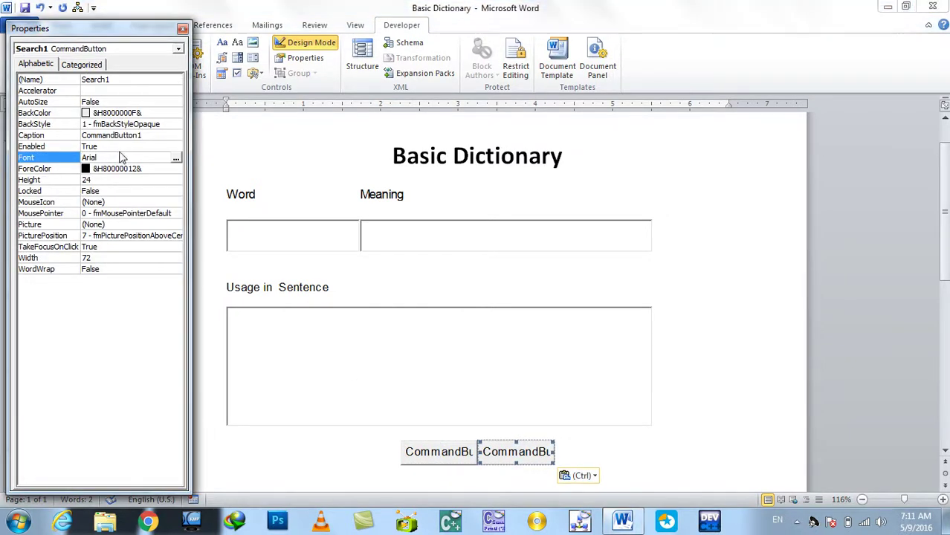
pyautogui.click(110, 81)
pyautogui.write('Clear')
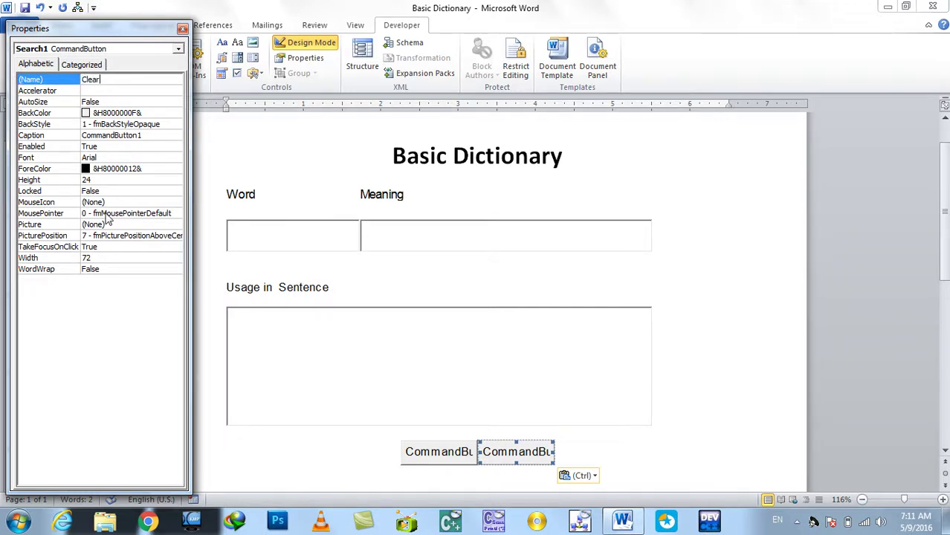
pyautogui.click(578, 455)
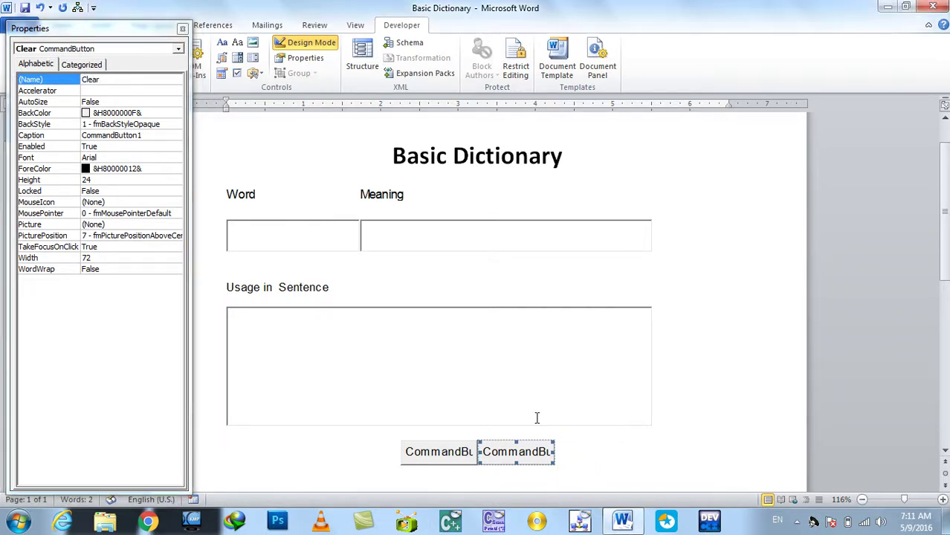
pyautogui.click(182, 29)
pyautogui.click(597, 452)
# Replace the first button's CommandButton1 caption with Search
pyautogui.click(445, 448)
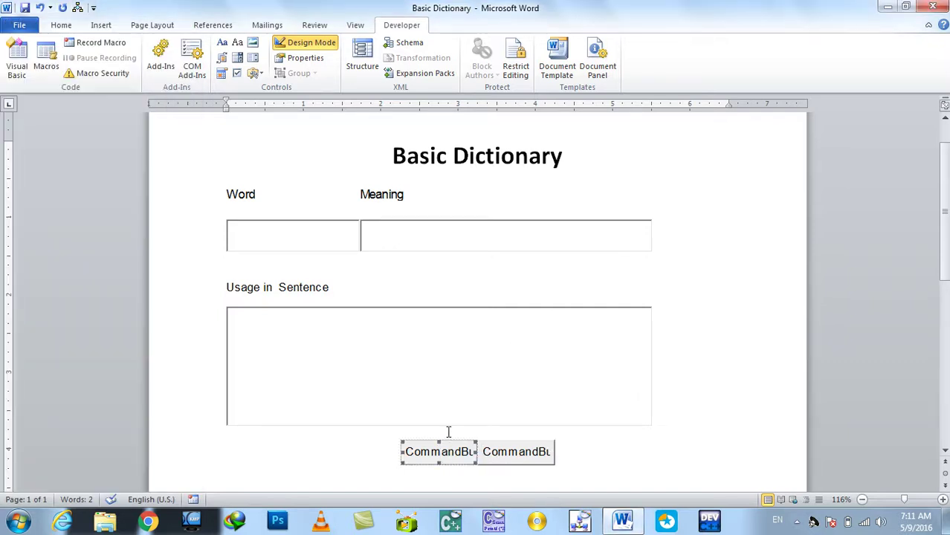
pyautogui.click(303, 60)
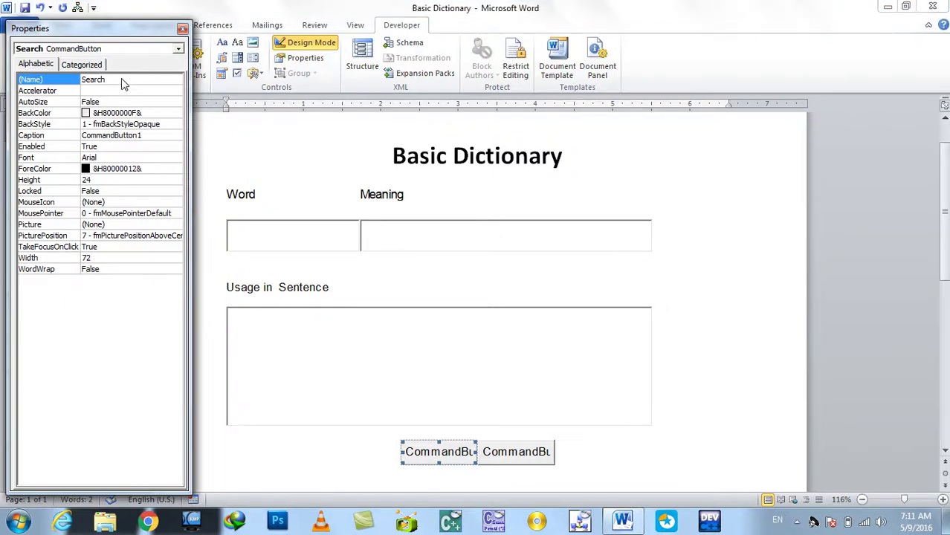
pyautogui.doubleClick(112, 80)
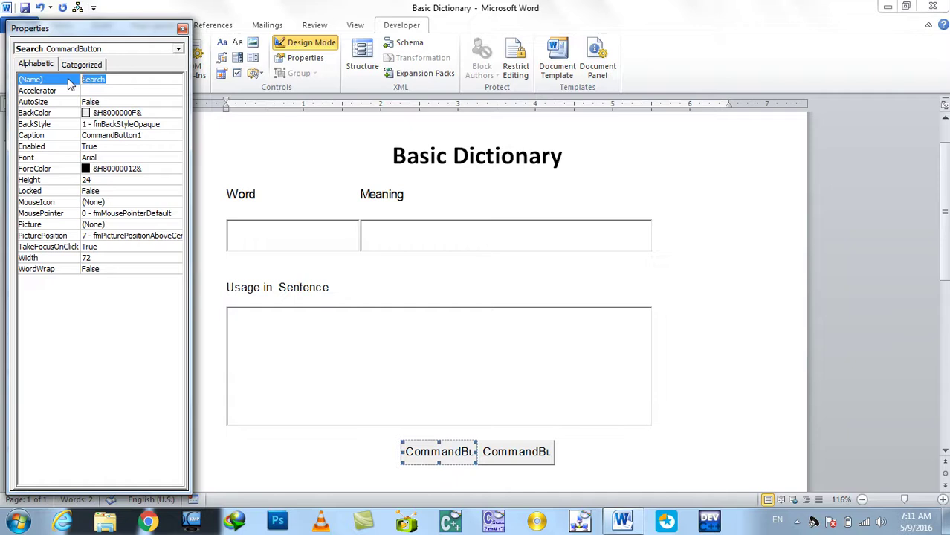
pyautogui.click(147, 136)
pyautogui.moveTo(147, 135); pyautogui.dragTo(82, 136)
pyautogui.hotkey('ctrl', 'v')
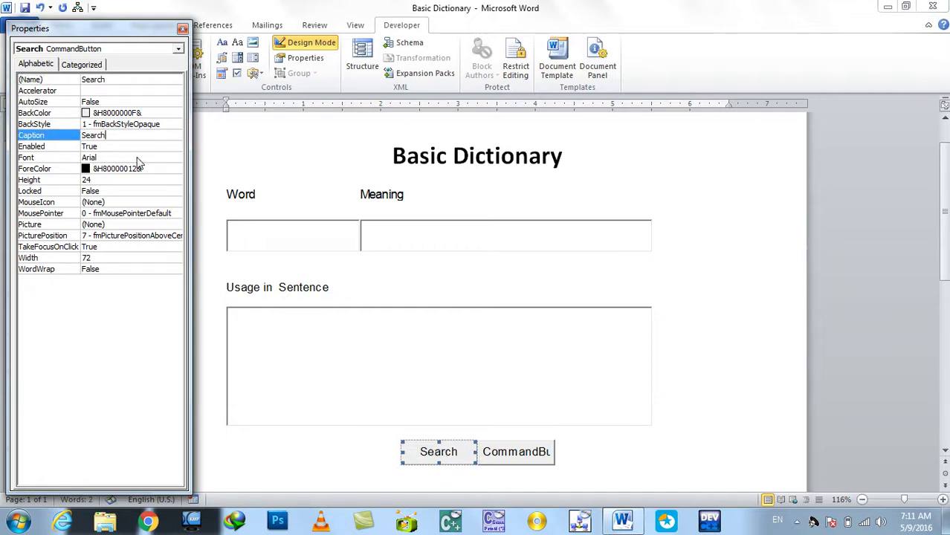
# Replace the second button's CommandButton1 caption with Clear
pyautogui.click(529, 456)
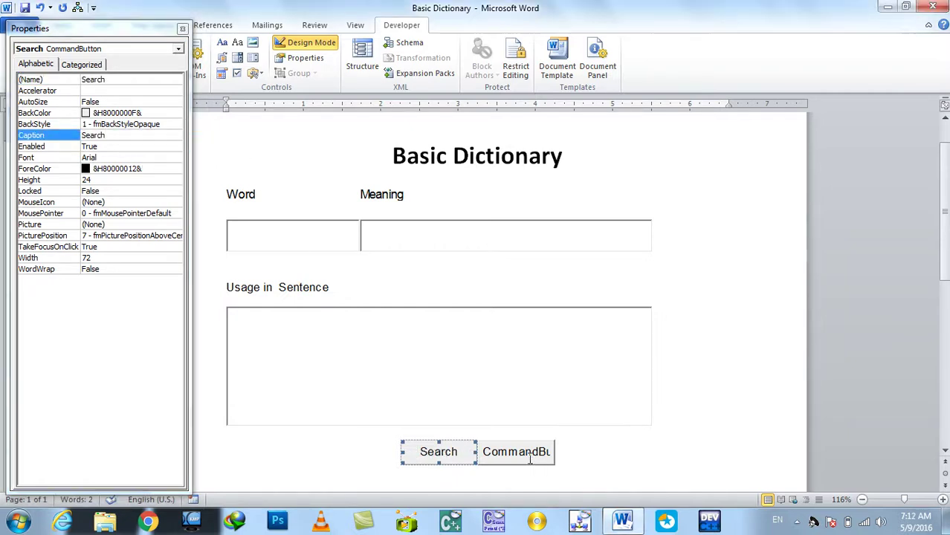
pyautogui.click(118, 82)
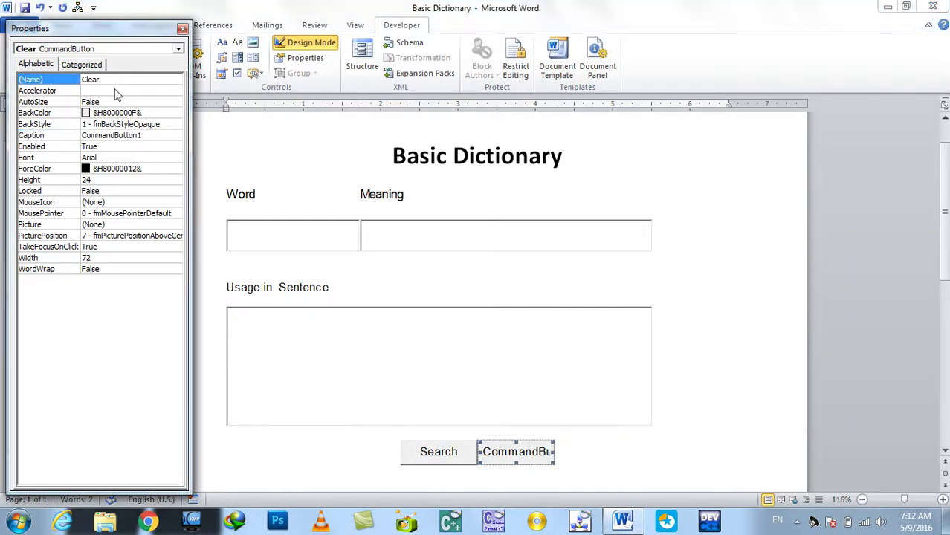
pyautogui.click(143, 135)
pyautogui.doubleClick(143, 136)
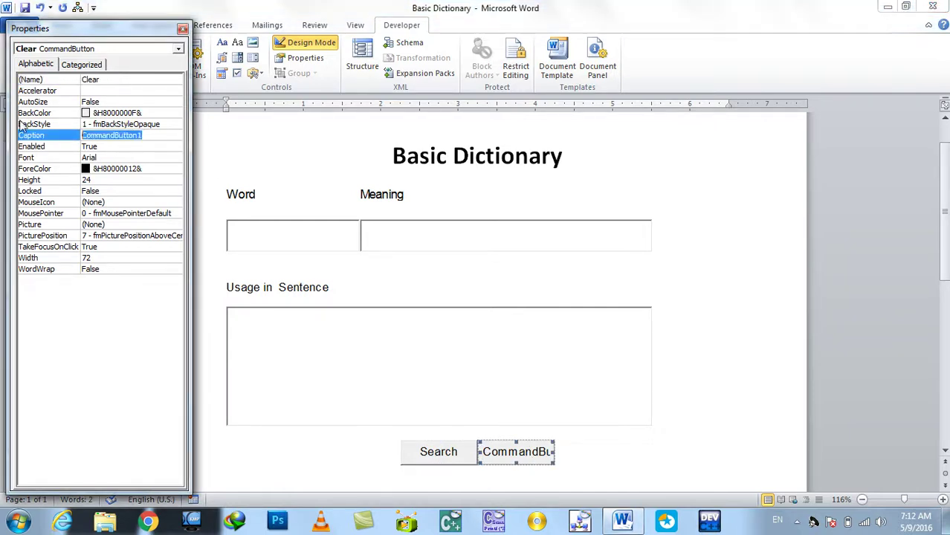
pyautogui.write('Clear')
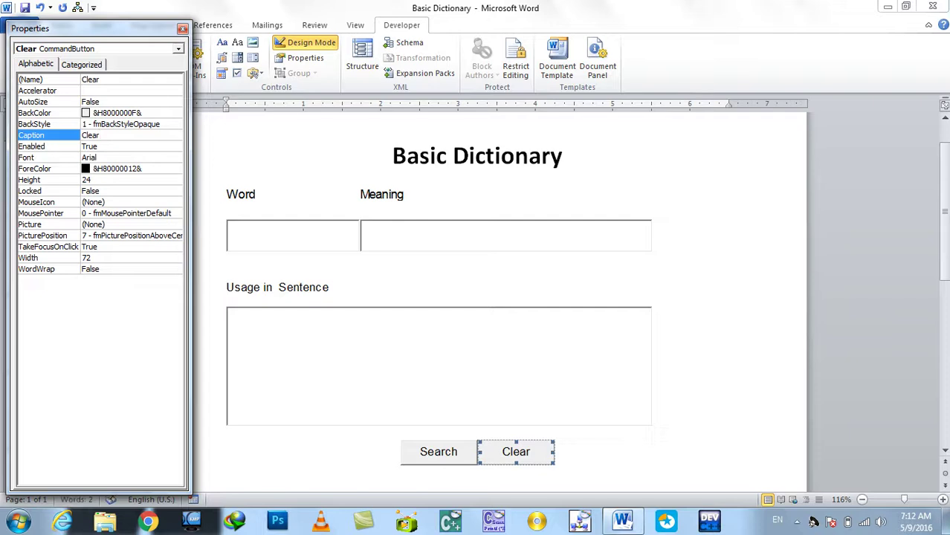
# Close the Properties window, then select the Word box and the Search button
pyautogui.click(182, 28)
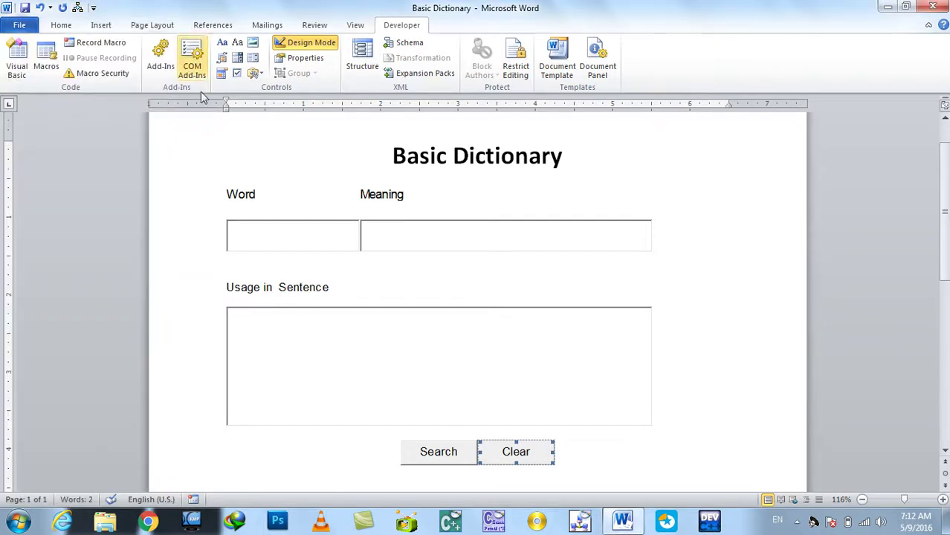
pyautogui.click(305, 234)
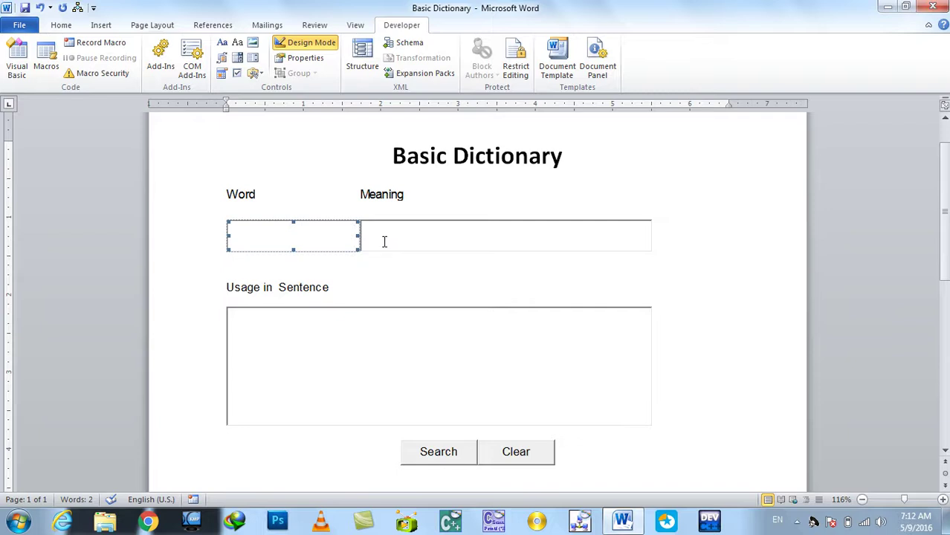
pyautogui.click(448, 451)
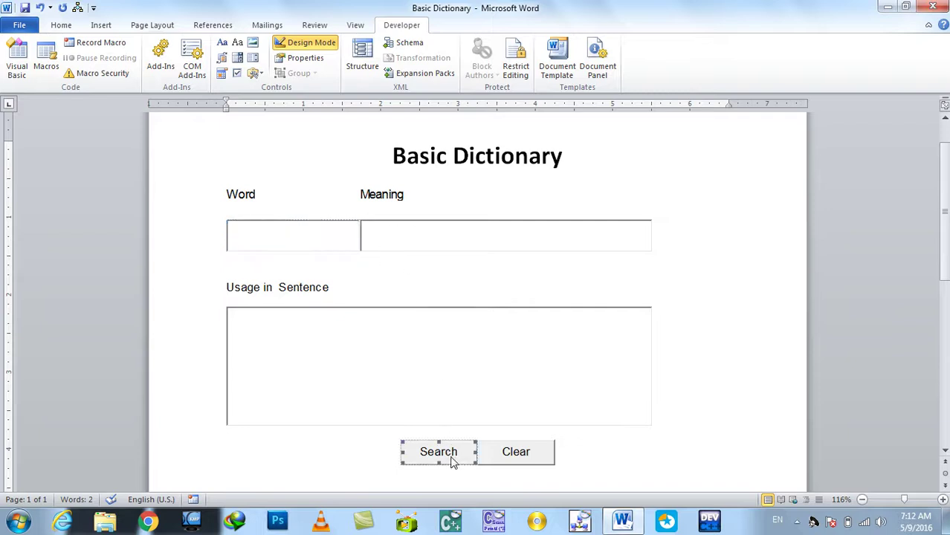
# In Clear_Click, set a.Value to "Please Enter Any Word" and empty b.Value and c.Value
pyautogui.doubleClick(522, 455)
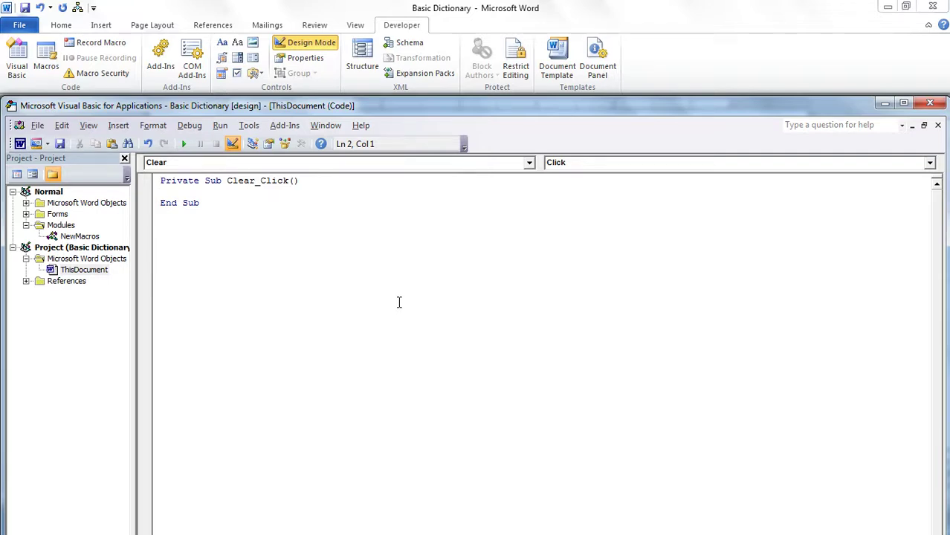
pyautogui.write('a.value')
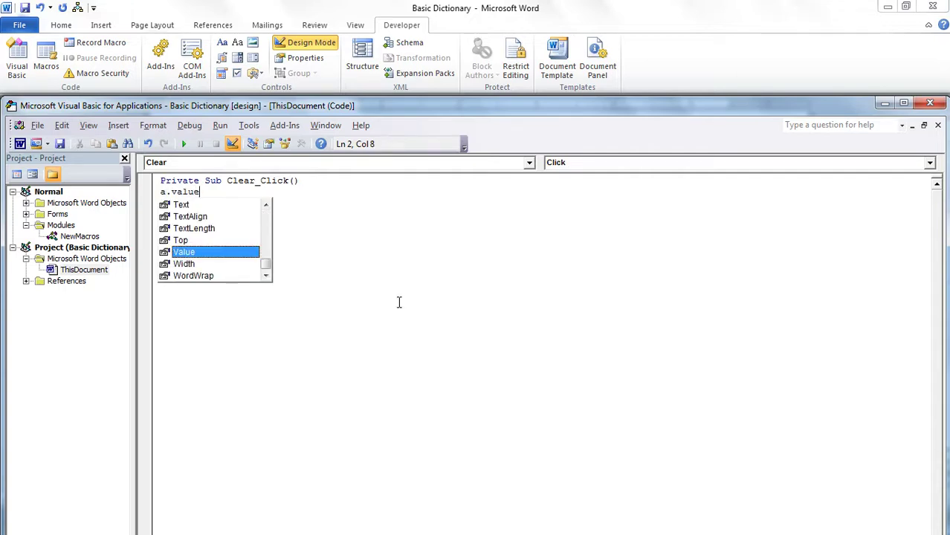
pyautogui.write('=""')
pyautogui.press('Return')
pyautogui.write('b')
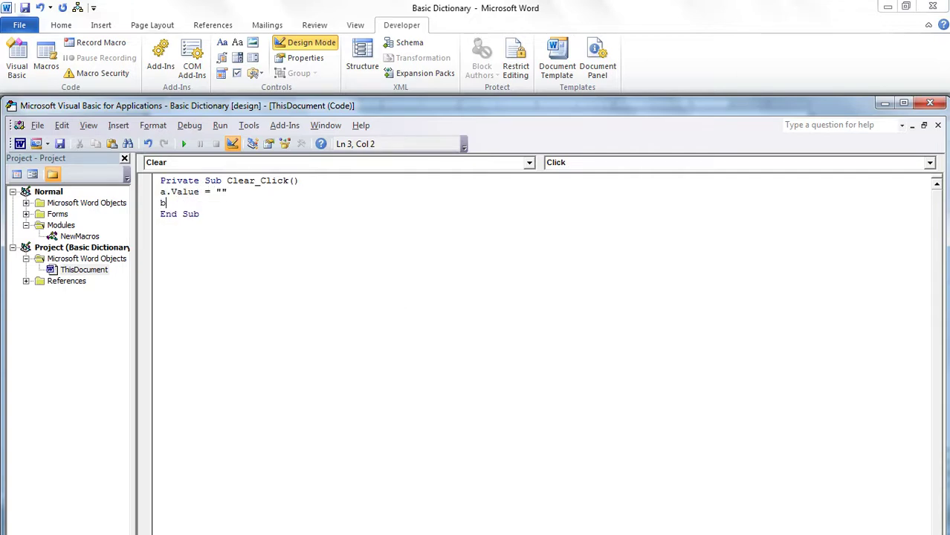
pyautogui.write('.value=""')
pyautogui.press('Return')
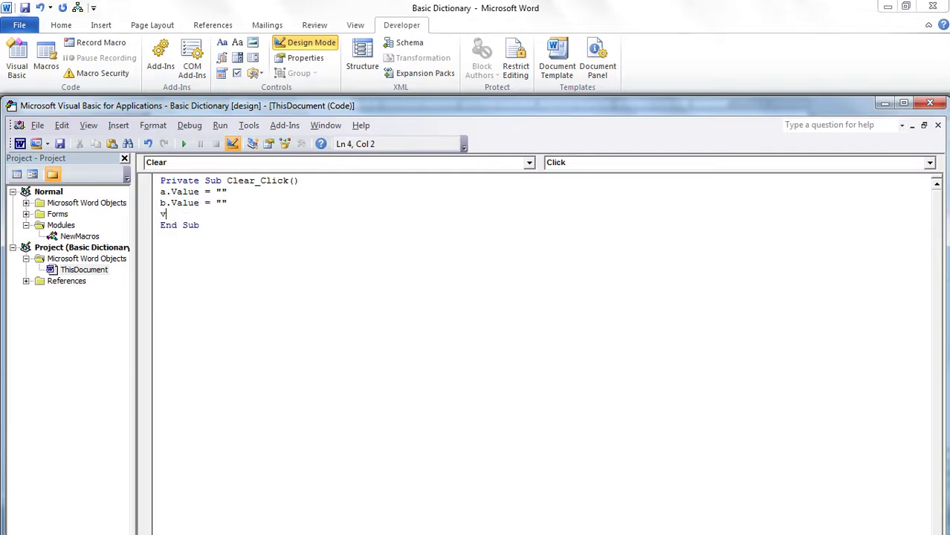
pyautogui.write('c.value=')
pyautogui.write('""')
pyautogui.press('Up')
pyautogui.press('Up')
pyautogui.write('lease Enter Any o')
pyautogui.press('BackSpace')
pyautogui.write('Word')
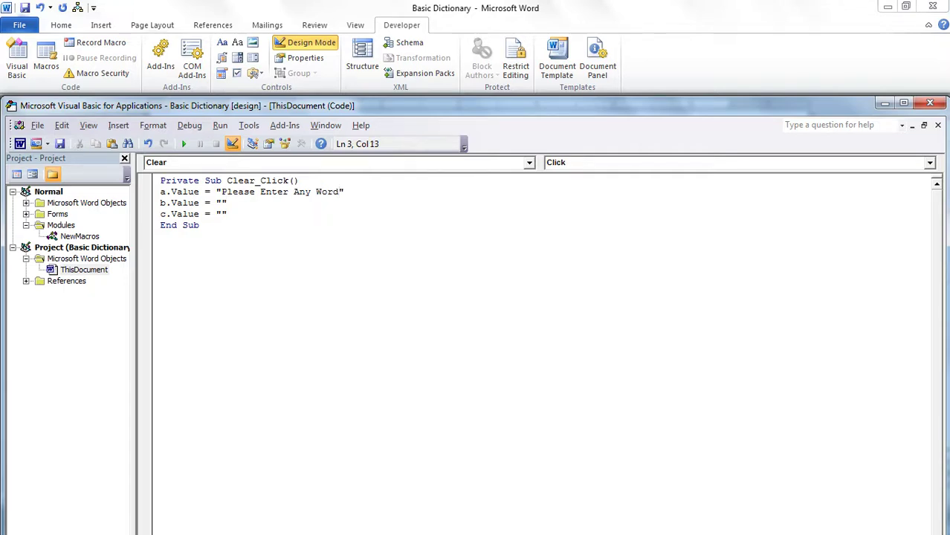
# Add MsgBox ("All textboxs are Cleared"), vbInformation, then close the VBA editor
pyautogui.click(243, 214)
pyautogui.press('Return')
pyautogui.write('Msgbox')
pyautogui.press('BackSpace')
pyautogui.press('BackSpace')
pyautogui.press('BackSpace')
pyautogui.write('box("')
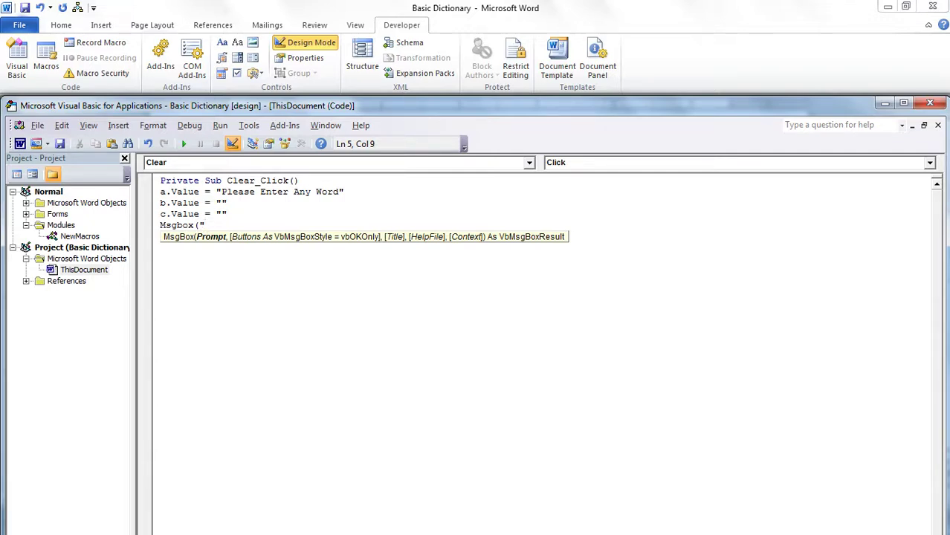
pyautogui.write('All textboxs are Cleared")')
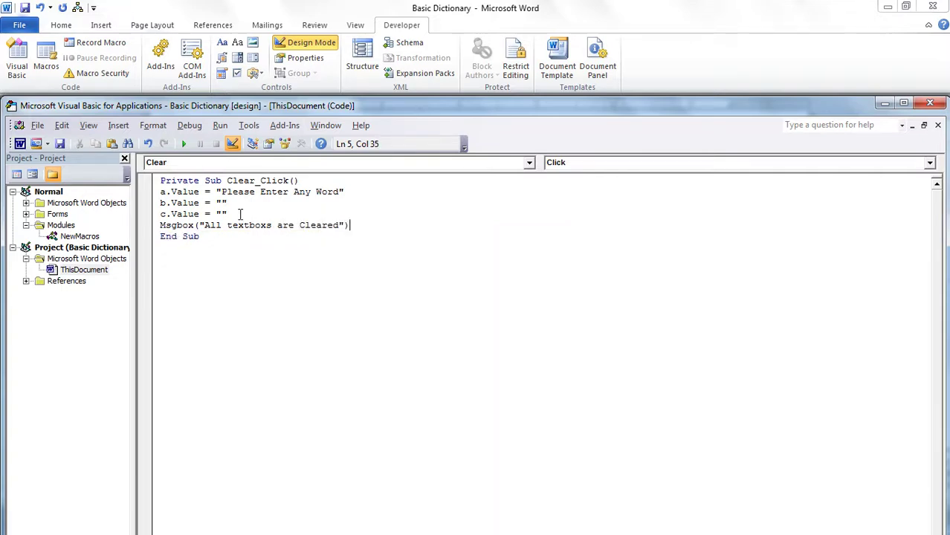
pyautogui.write(',vb')
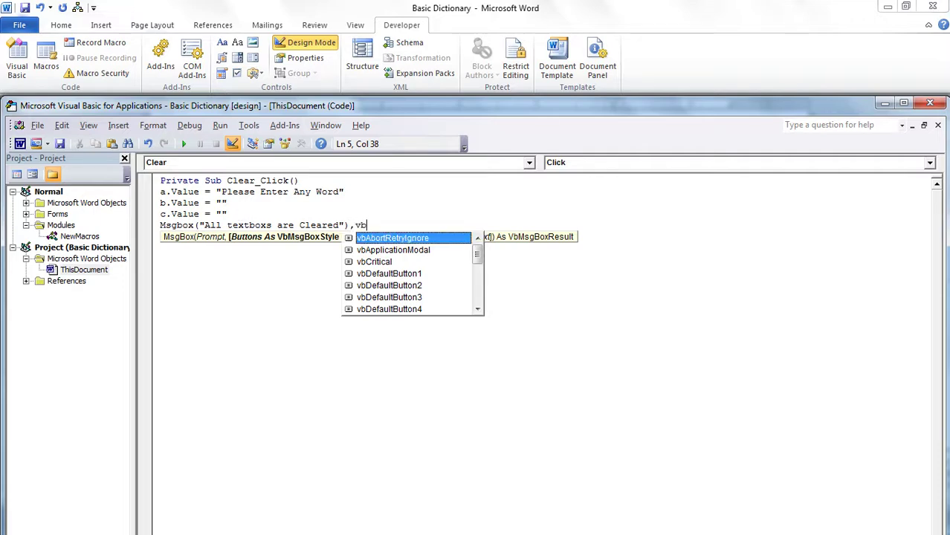
pyautogui.write('i')
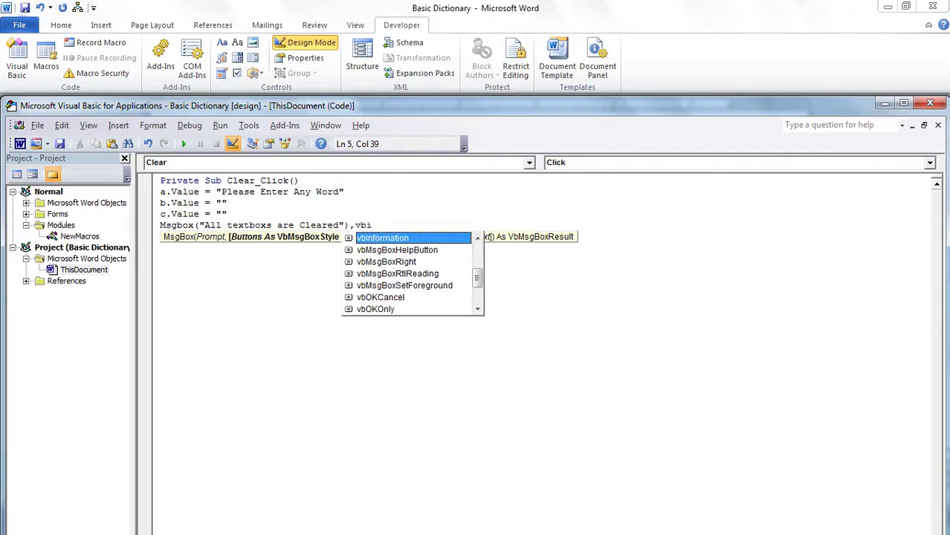
pyautogui.press('Tab')
pyautogui.click(200, 236)
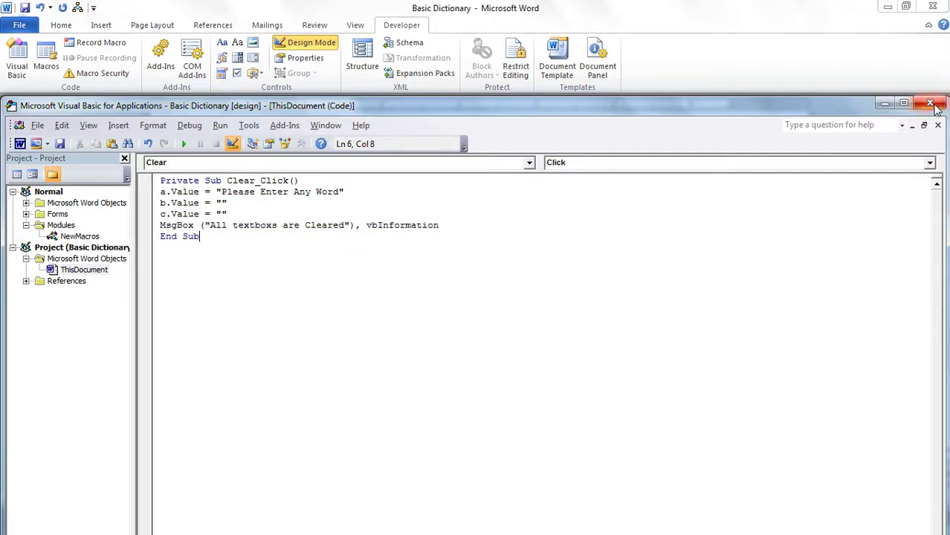
pyautogui.click(930, 103)
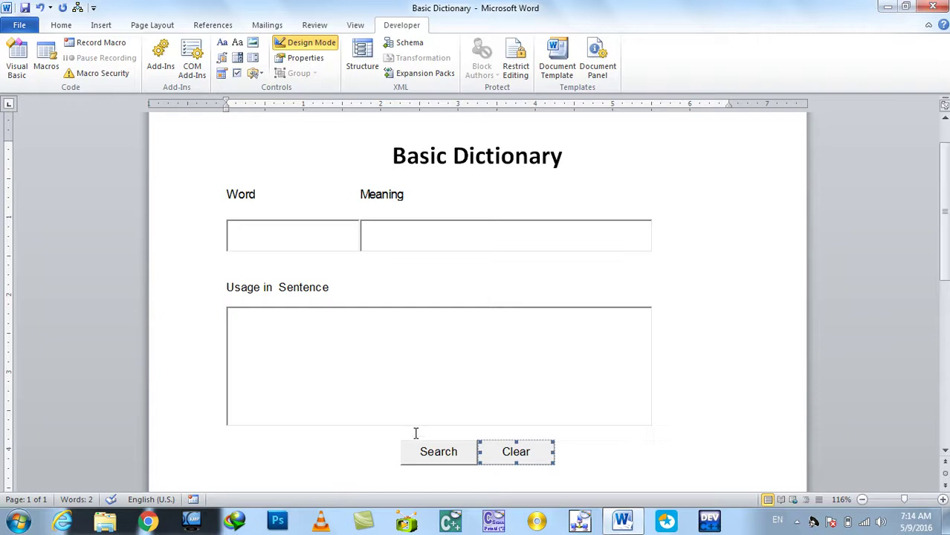
# Open Search_Click and type If a.Value = "Good" Then as its first line
pyautogui.click(438, 456)
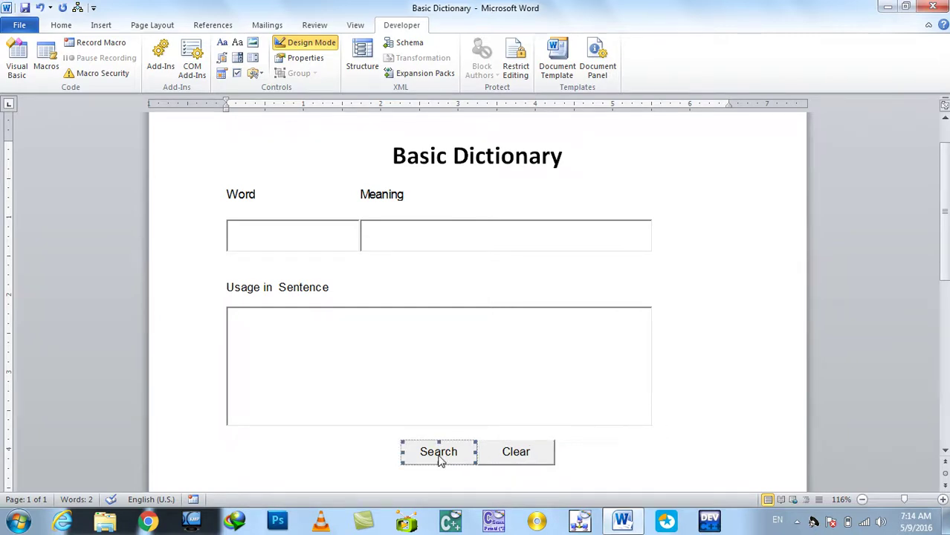
pyautogui.doubleClick(438, 459)
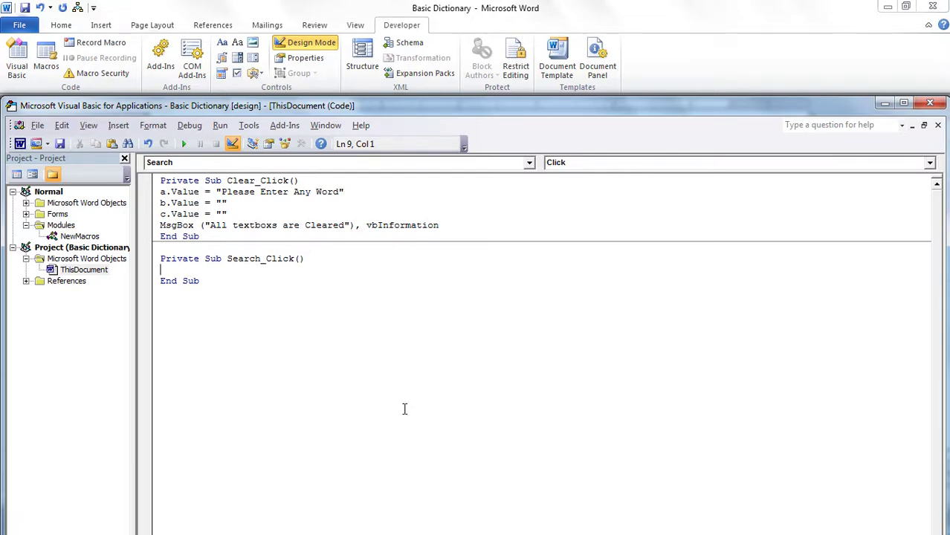
pyautogui.write('if')
pyautogui.write('a.value="')
pyautogui.write('G')
pyautogui.write('oof')
pyautogui.write('" then')
pyautogui.press('Return')
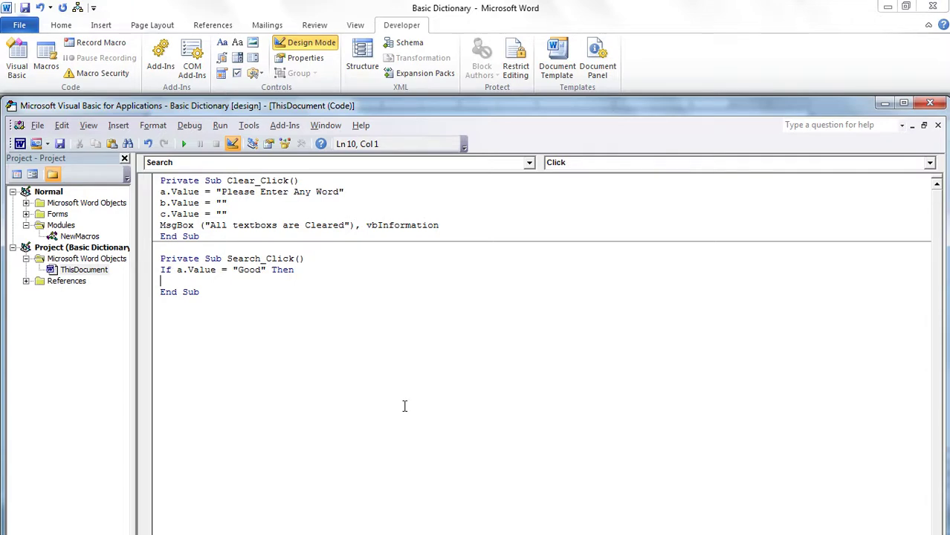
pyautogui.moveTo(636, 105); pyautogui.dragTo(602, 35)
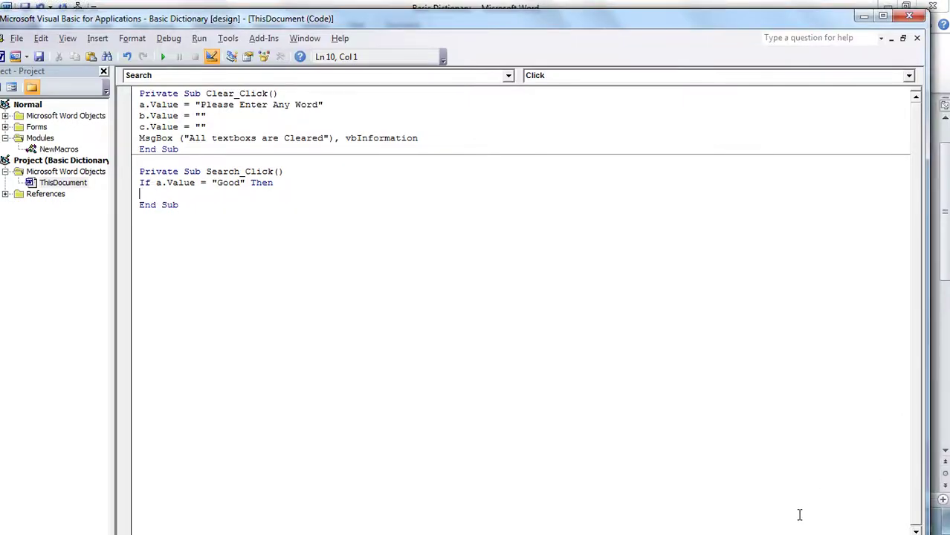
# Leave the editor, open Chrome and go to the Google home page
pyautogui.hotkey('alt', 'F11')
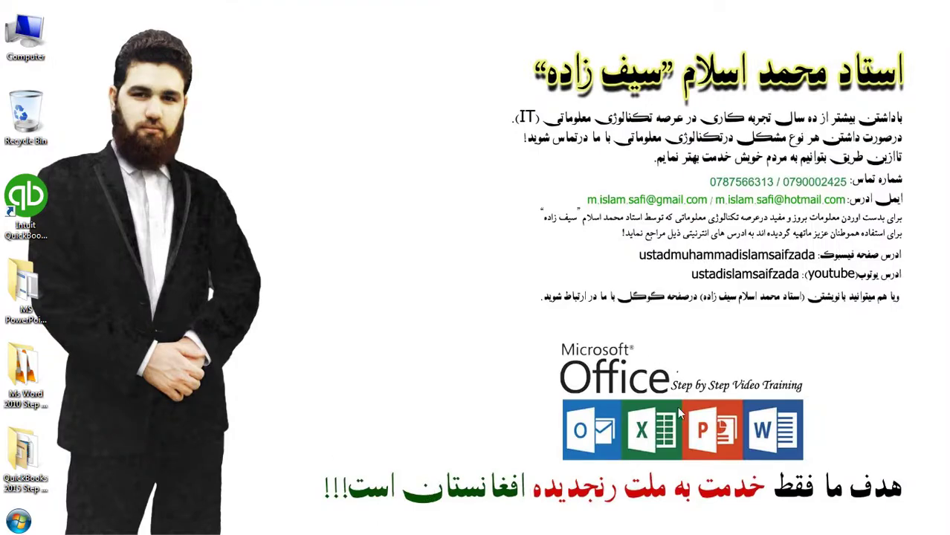
pyautogui.rightClick(677, 406)
pyautogui.click(706, 236)
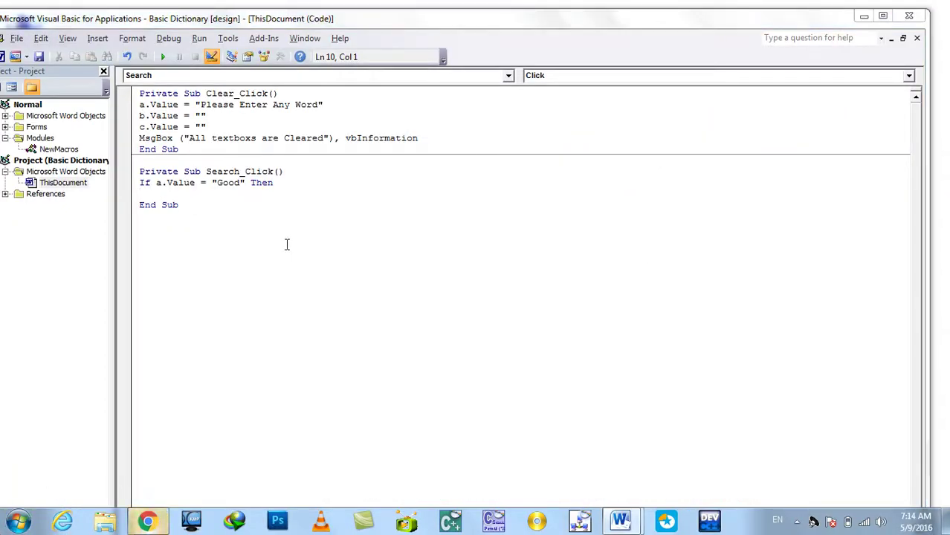
pyautogui.doubleClick(298, 21)
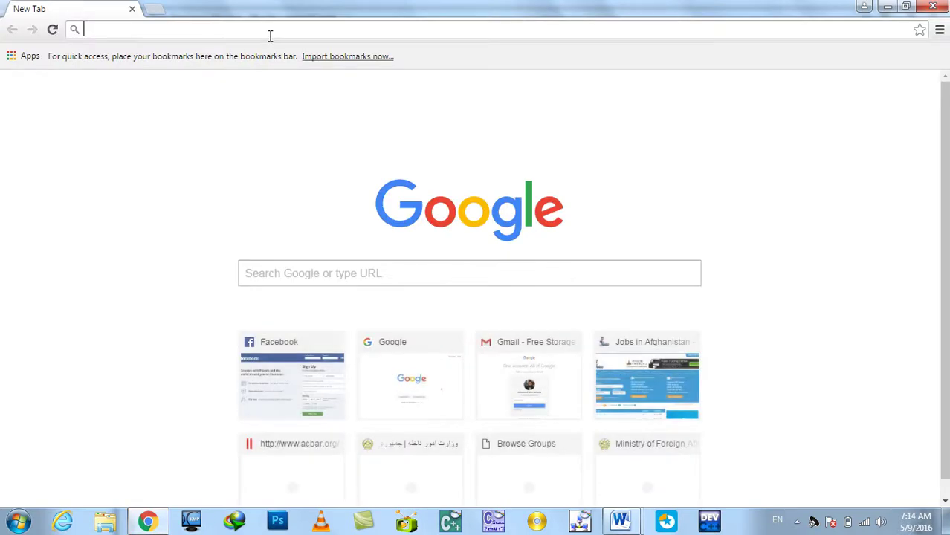
pyautogui.write('google.com')
pyautogui.press('Return')
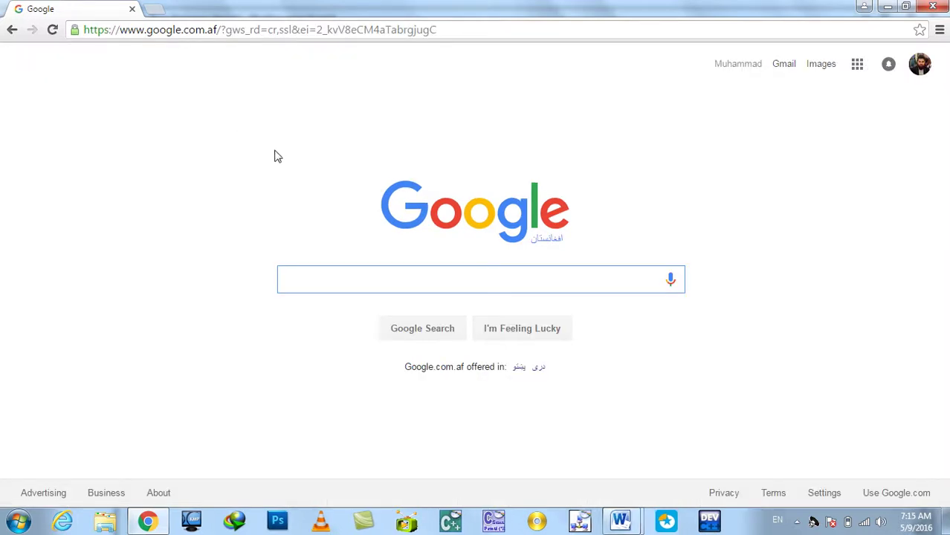
# Search "good meaning" and select the adjective and noun definitions of good
pyautogui.write('goo')
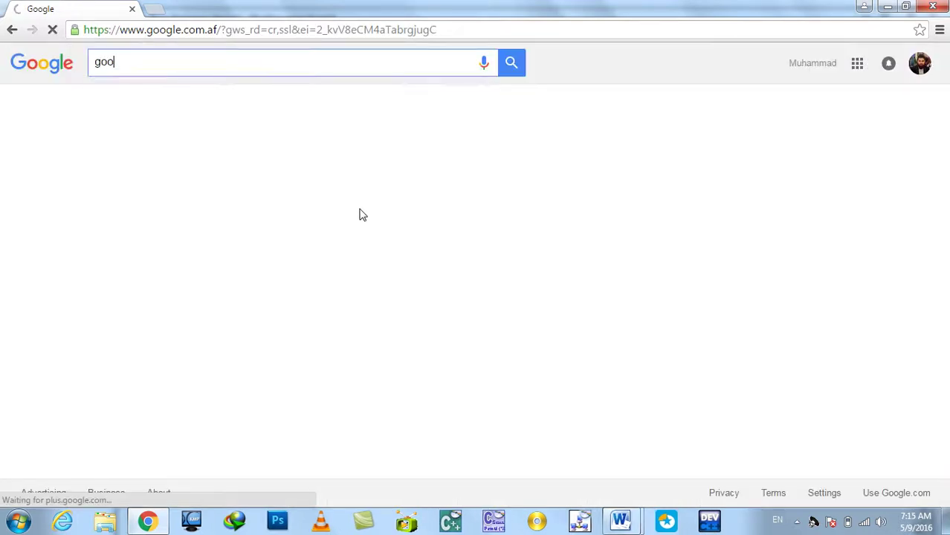
pyautogui.write('g')
pyautogui.press('BackSpace')
pyautogui.press('BackSpace')
pyautogui.press('BackSpace')
pyautogui.write('ood meaning')
pyautogui.press('Return')
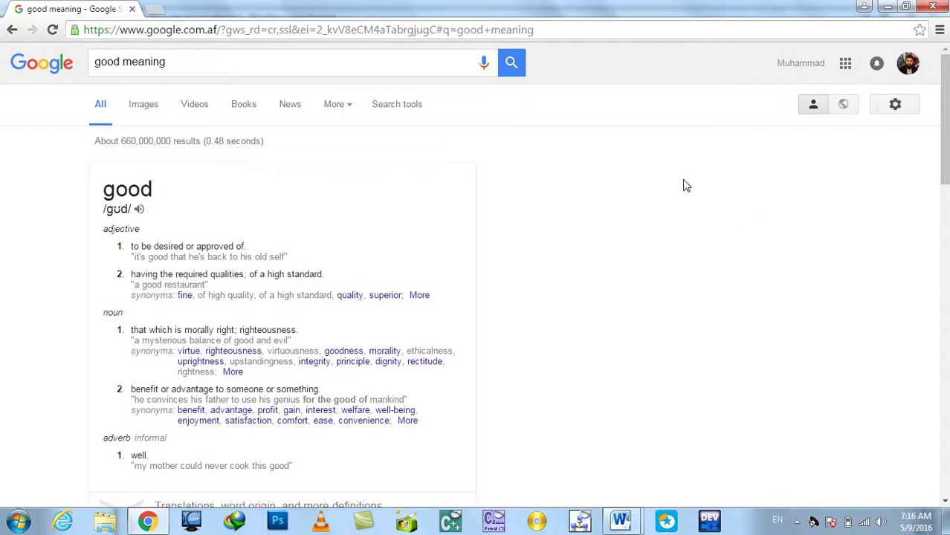
pyautogui.scroll(-1, 668, 227)
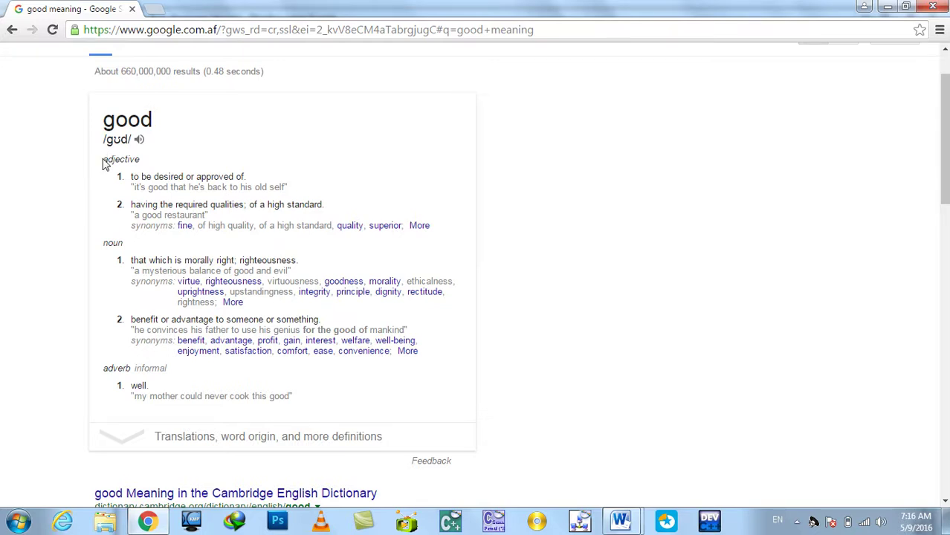
pyautogui.moveTo(104, 158)
pyautogui.mouseDown()
pyautogui.moveTo(154, 221)
pyautogui.moveTo(448, 339)
pyautogui.mouseUp()
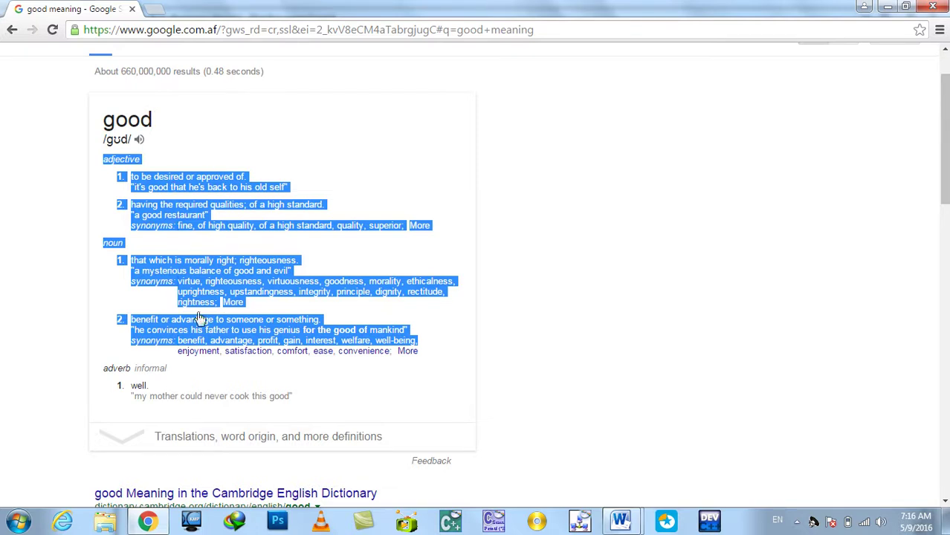
pyautogui.click(154, 525)
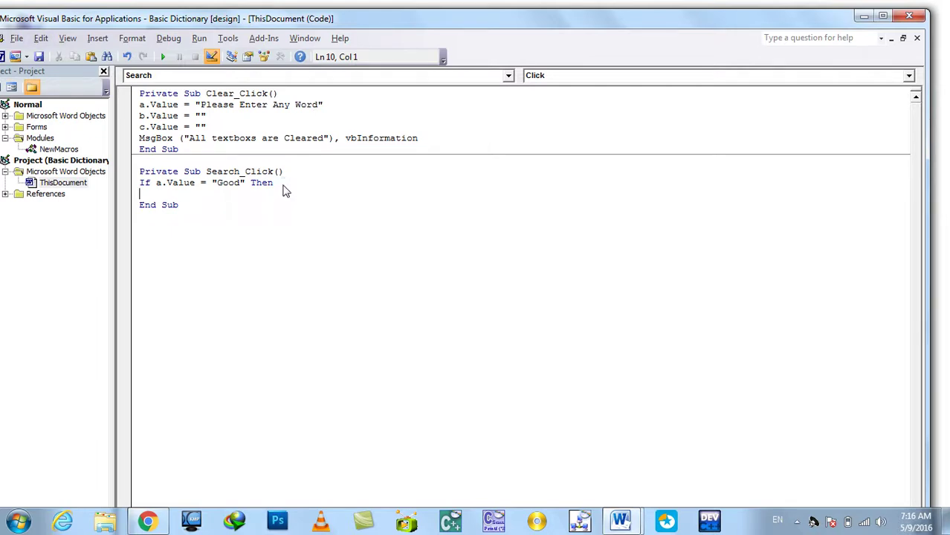
# Under the If line, add b.Value = "Moral, Decent,Excellent"
pyautogui.write('b.b')
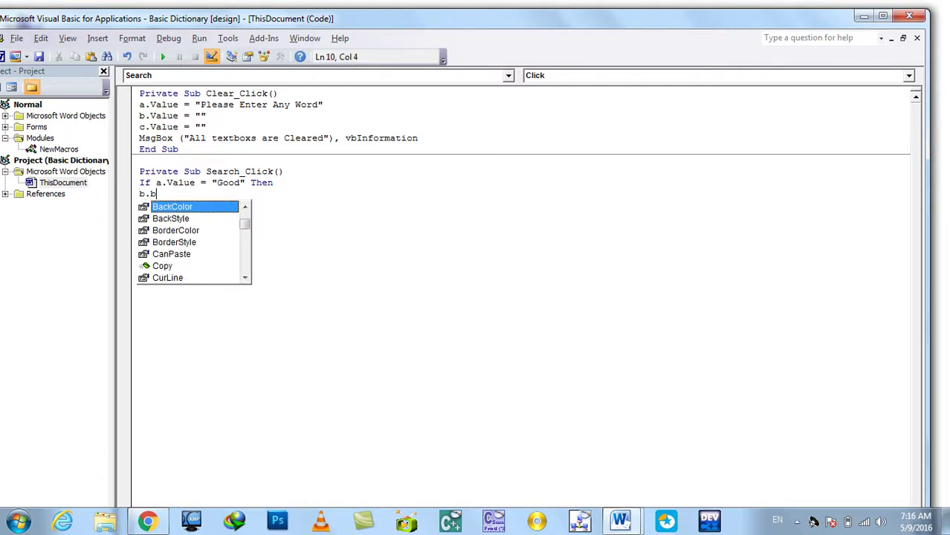
pyautogui.press('BackSpace')
pyautogui.write('value="')
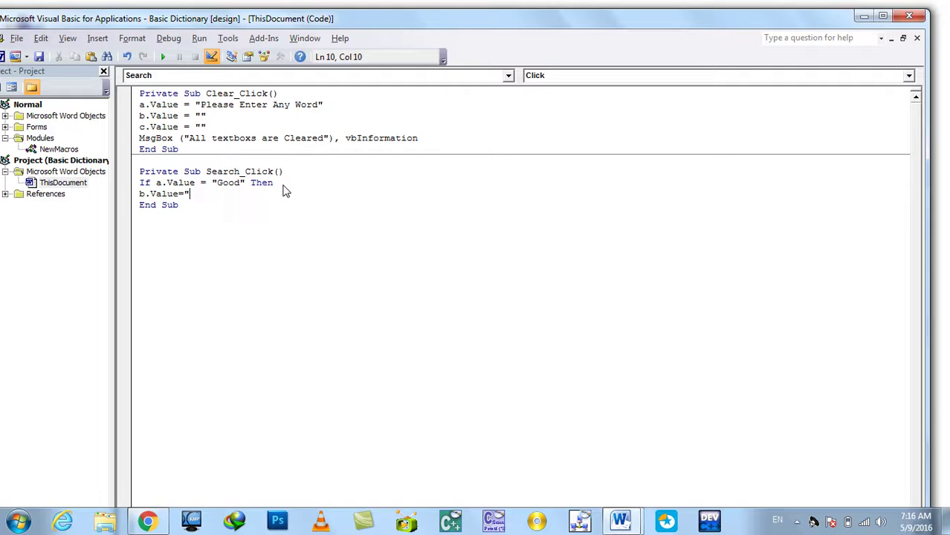
pyautogui.write('Moral')
pyautogui.write(', ')
pyautogui.write('Decen')
pyautogui.write('t, N')
pyautogui.press('BackSpace')
pyautogui.press('BackSpace')
pyautogui.write('Excellent"')
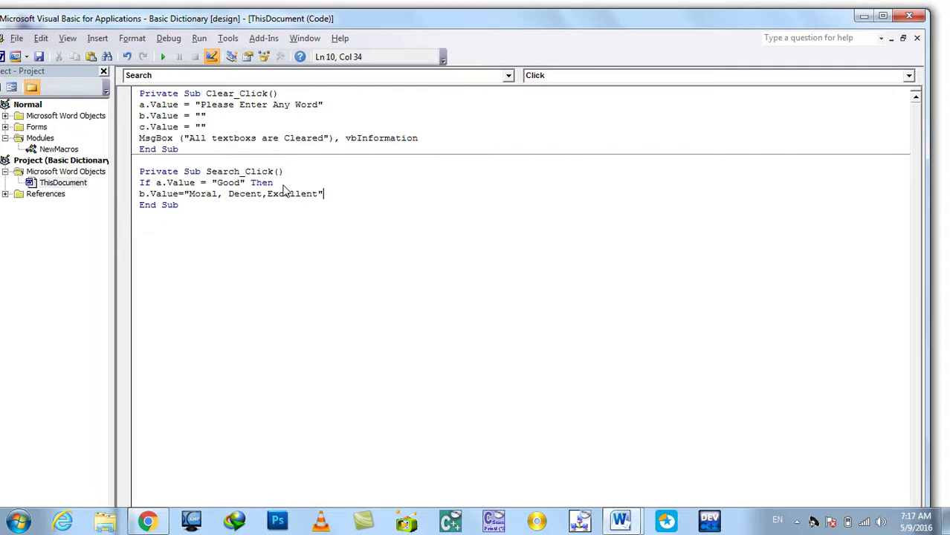
pyautogui.press('Return')
# Start a c.Value = " line and paste the copied good definitions
pyautogui.write('c.Value = ""')
pyautogui.press('Return')
pyautogui.press('BackSpace')
pyautogui.press('BackSpace')
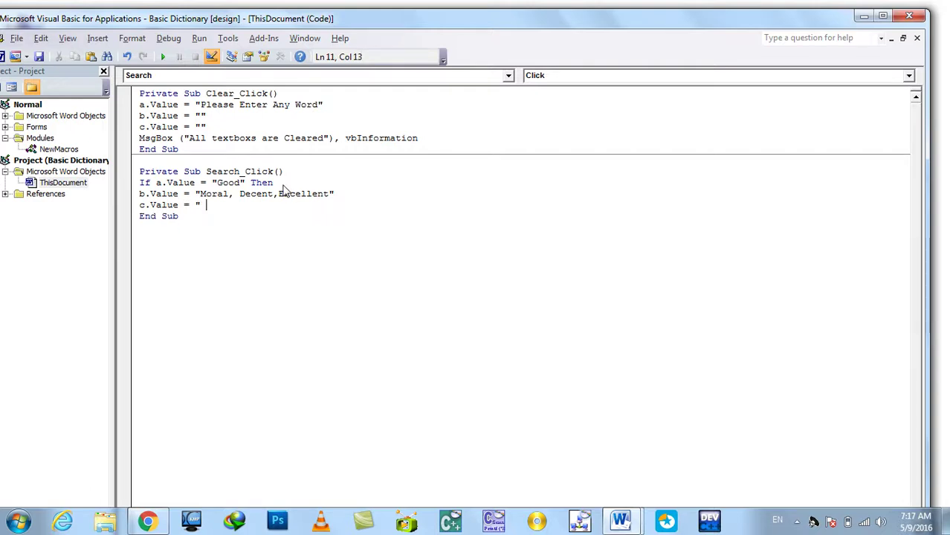
pyautogui.hotkey('ctrl', 'v')
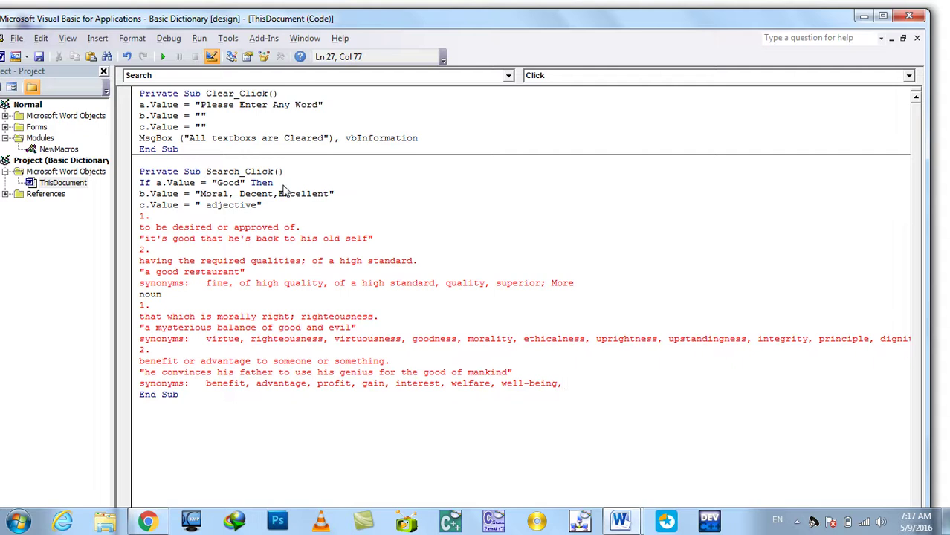
# Re-paste the definitions and join the first definition onto the c.Value line, dropping "adjective"
pyautogui.hotkey('ctrl', 'z')
pyautogui.press('BackSpace')
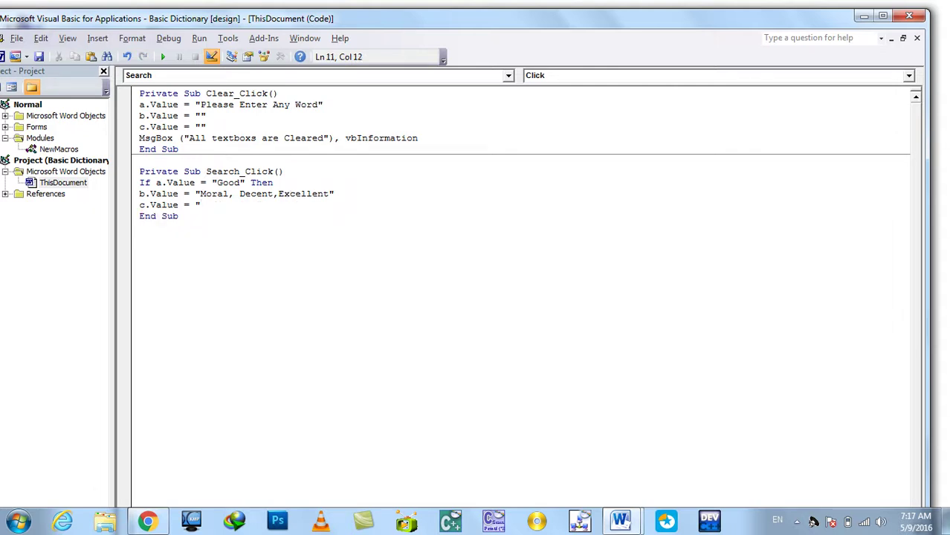
pyautogui.hotkey('ctrl', 'v')
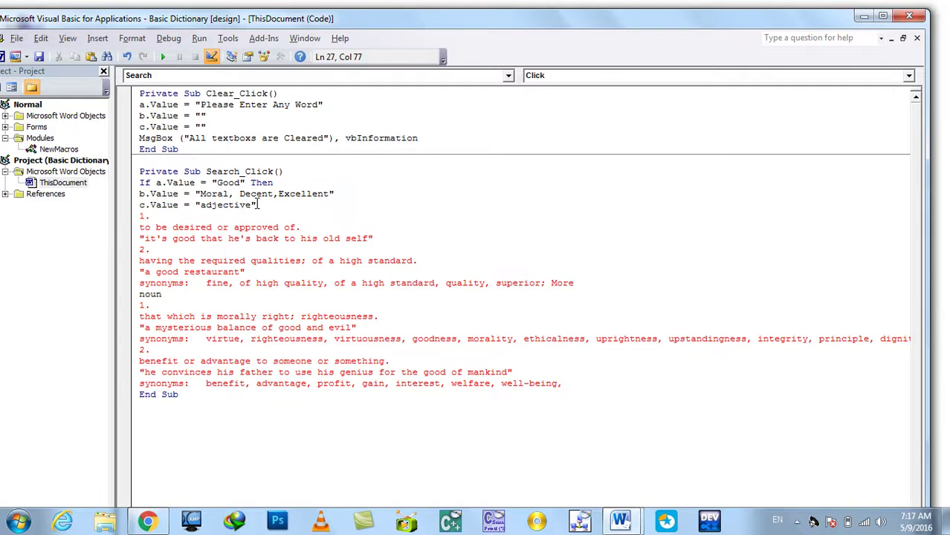
pyautogui.click(197, 206)
pyautogui.click(252, 205)
pyautogui.click(576, 384)
pyautogui.press('Return')
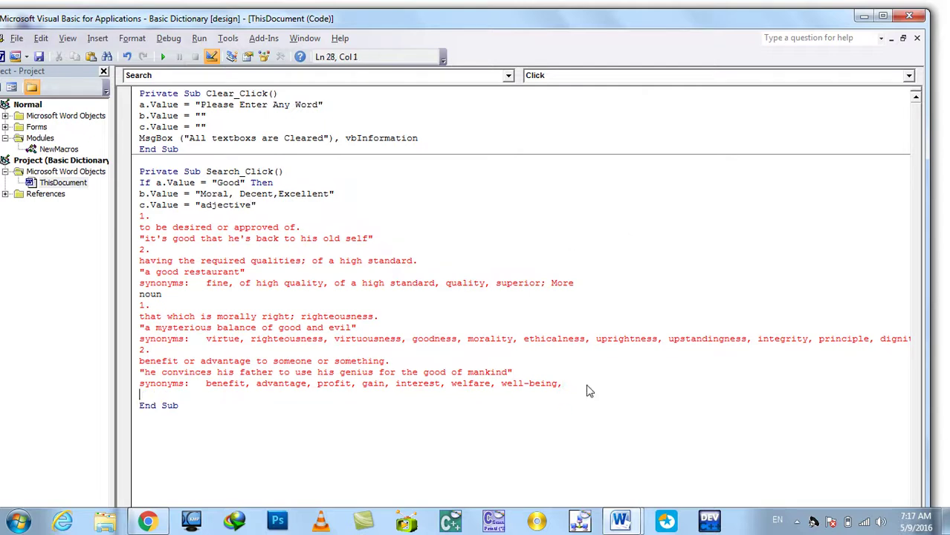
pyautogui.click(251, 205)
pyautogui.press('Delete')
pyautogui.press('Delete')
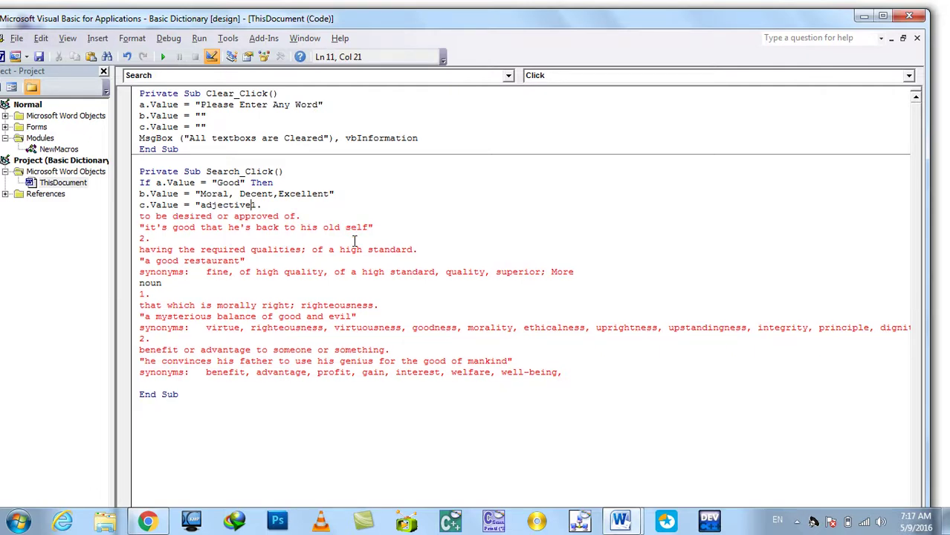
pyautogui.press('BackSpace')
pyautogui.press('BackSpace')
pyautogui.press('BackSpace')
pyautogui.press('BackSpace')
pyautogui.press('BackSpace')
pyautogui.press('BackSpace')
pyautogui.press('BackSpace')
pyautogui.press('BackSpace')
pyautogui.click(212, 205)
pyautogui.press('Delete')
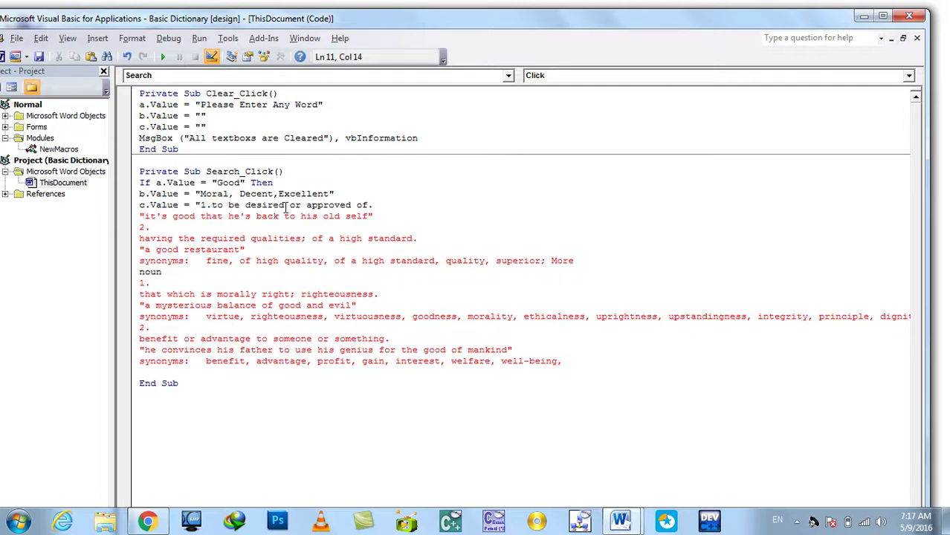
# End the first definition on the c.Value line with a period and closing quote
pyautogui.click(395, 206)
pyautogui.press('BackSpace')
pyautogui.write('."')
pyautogui.press('Return')
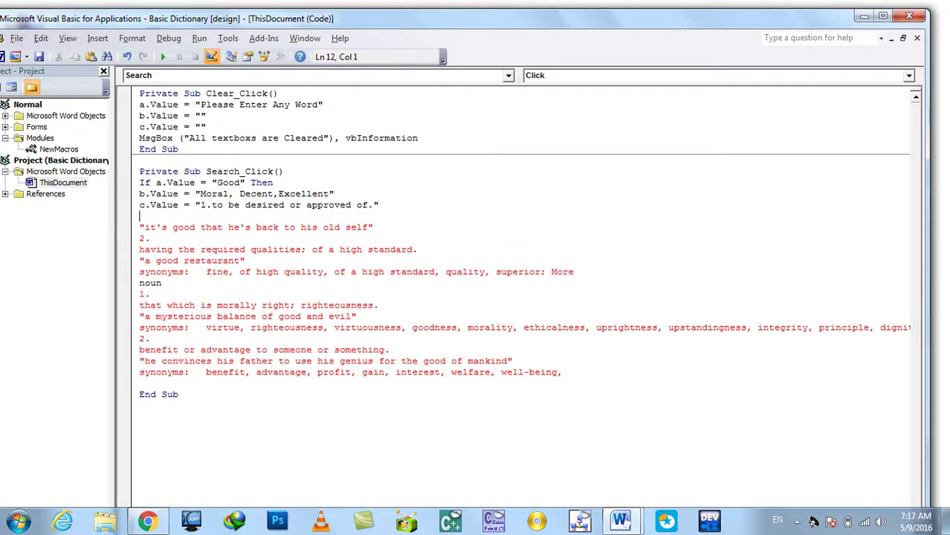
pyautogui.write('v')
pyautogui.press('BackSpace')
pyautogui.write('c')
pyautogui.write('.val')
pyautogui.press('BackSpace')
pyautogui.press('BackSpace')
pyautogui.press('BackSpace')
pyautogui.press('BackSpace')
pyautogui.press('BackSpace')
# Join the example sentence onto the c.Value line after the first definition
pyautogui.click(379, 201)
pyautogui.press('Delete')
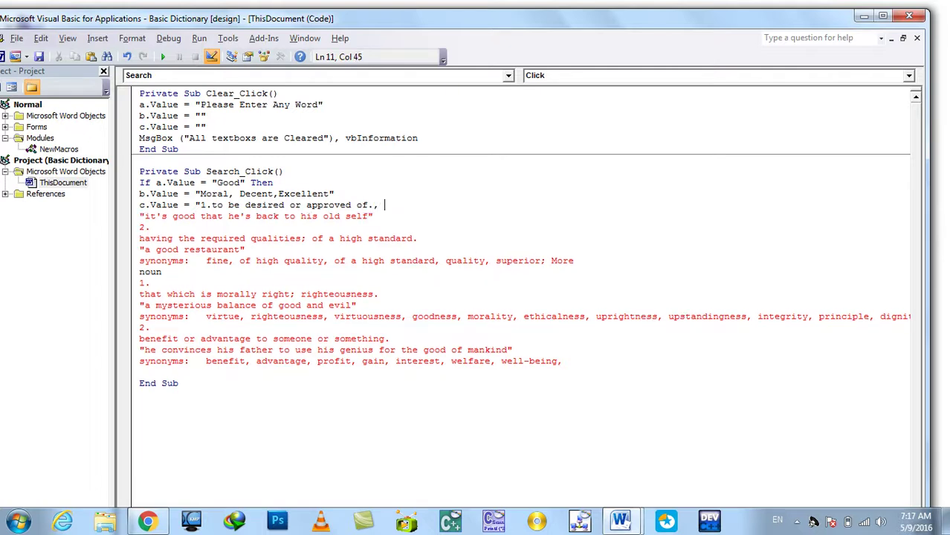
pyautogui.press('Delete')
pyautogui.press('BackSpace')
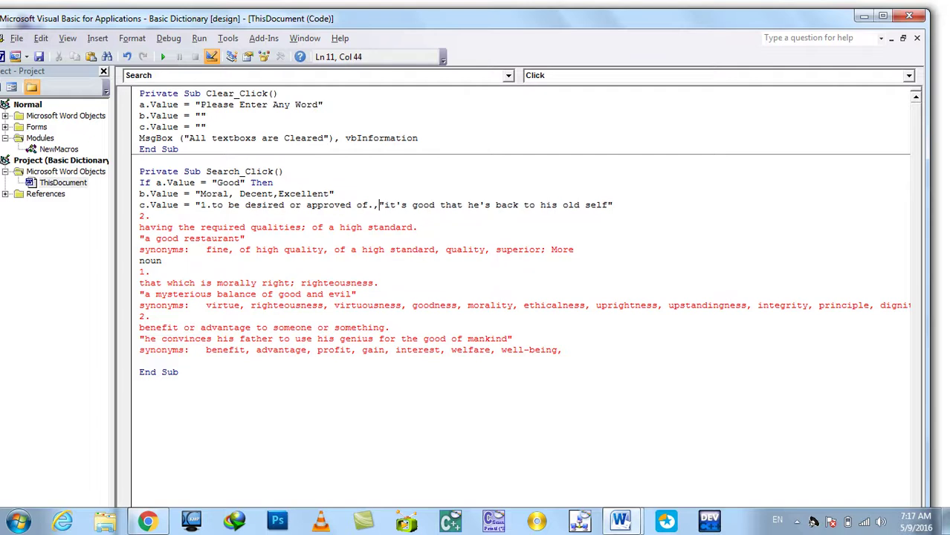
pyautogui.press('Delete')
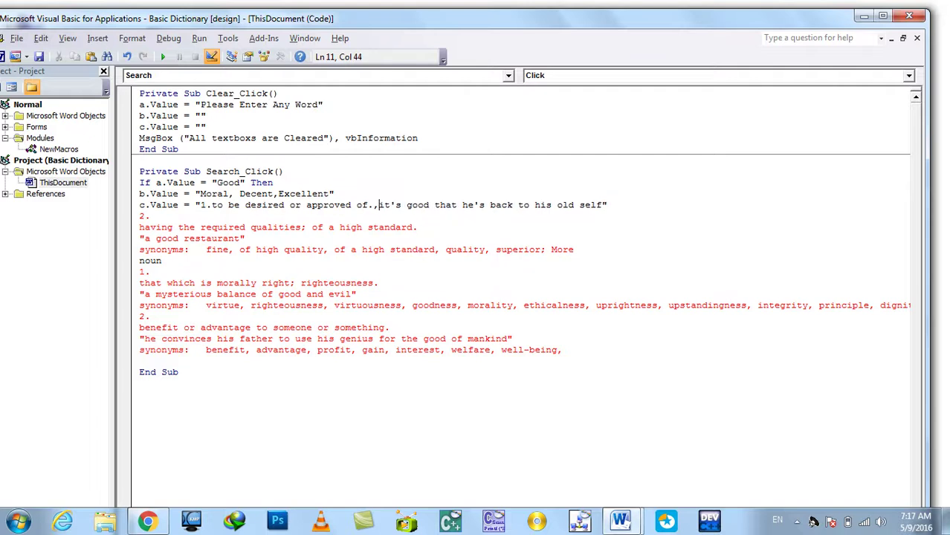
pyautogui.click(563, 204)
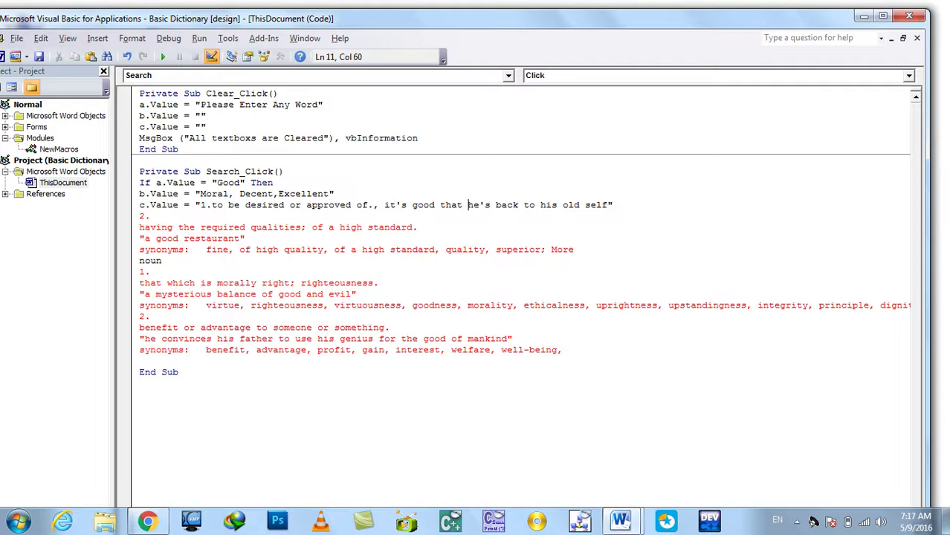
# Append the second definition, the "a good restaurant" example and synonyms to c.Value
pyautogui.click(140, 216)
pyautogui.click(613, 205)
pyautogui.write(',')
pyautogui.press('Delete')
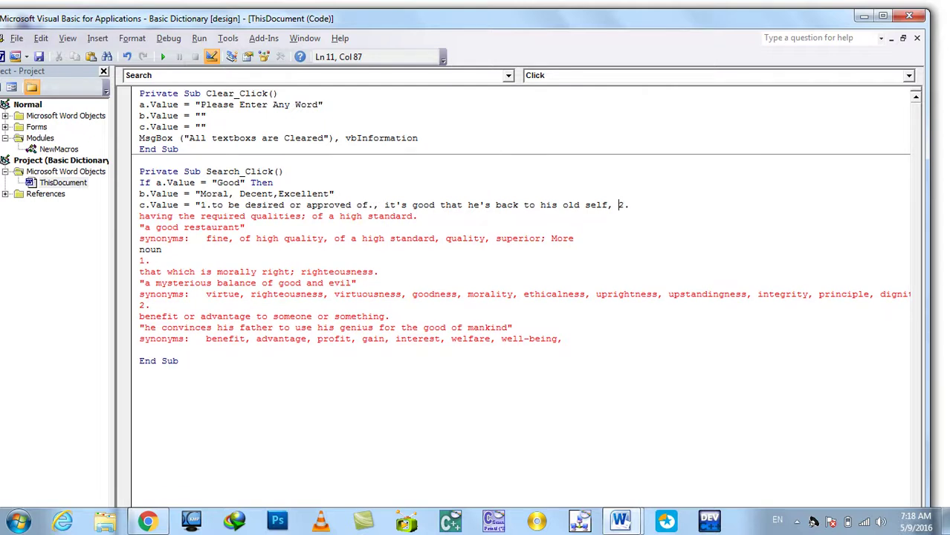
pyautogui.press('Delete')
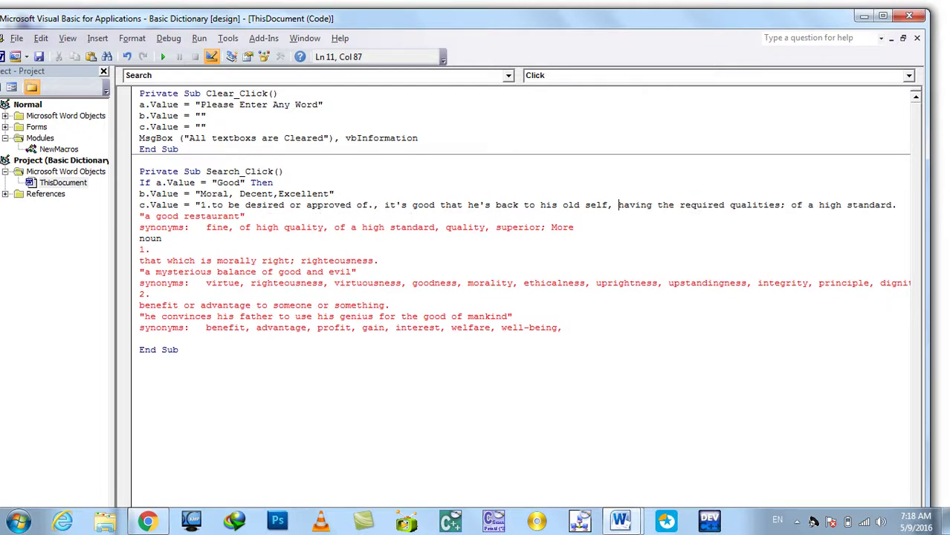
pyautogui.press('Right')
pyautogui.press('Right')
pyautogui.press('Right')
pyautogui.press('Right')
pyautogui.press('Right')
pyautogui.press('Right')
pyautogui.press('Right')
pyautogui.press('Right')
pyautogui.press('Right')
pyautogui.press('Right')
pyautogui.press('Right')
pyautogui.press('Right')
pyautogui.press('Right')
pyautogui.press('Right')
pyautogui.press('Delete')
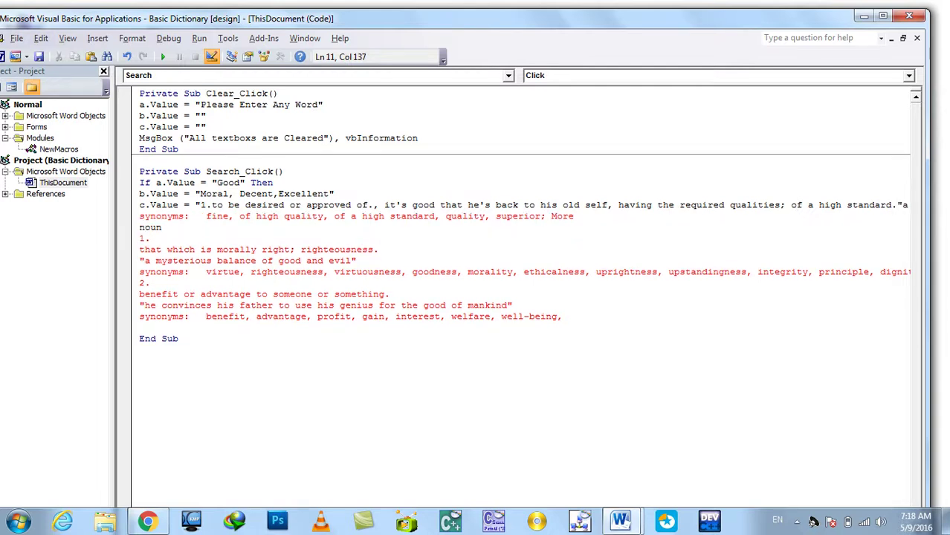
pyautogui.press('Delete')
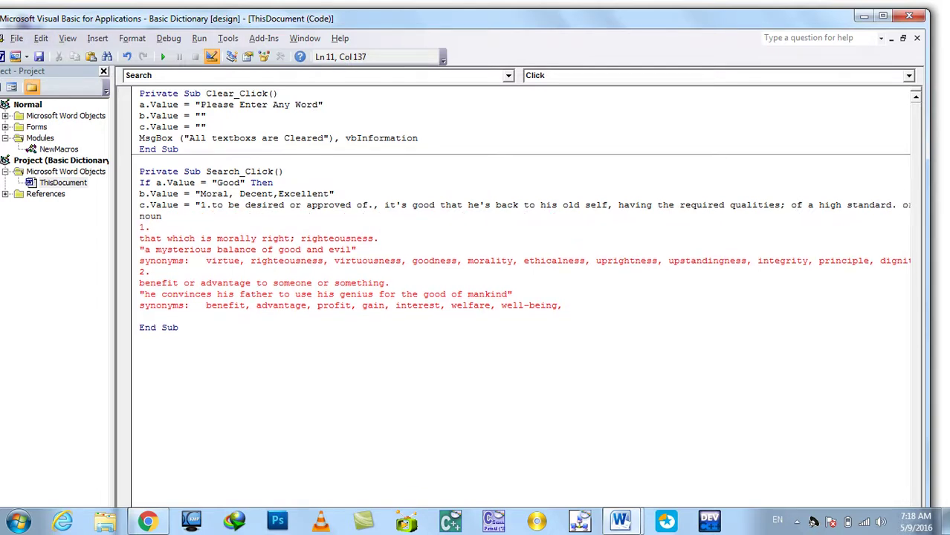
# Delete the leftover definitions down to well-being and close the c.Value string with a quote
pyautogui.hotkey('shift', 'Down')
pyautogui.hotkey('shift', 'Down')
pyautogui.hotkey('shift', 'Down')
pyautogui.hotkey('shift', 'Down')
pyautogui.hotkey('shift', 'Down')
pyautogui.hotkey('shift', 'Down')
pyautogui.hotkey('shift', 'Down')
pyautogui.hotkey('shift', 'Down')
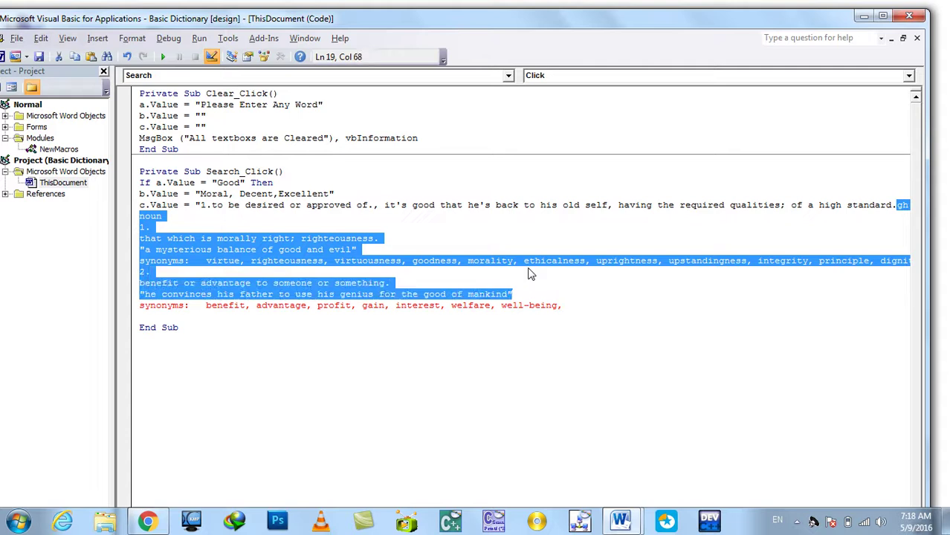
pyautogui.hotkey('shift', 'Down')
pyautogui.press('Delete')
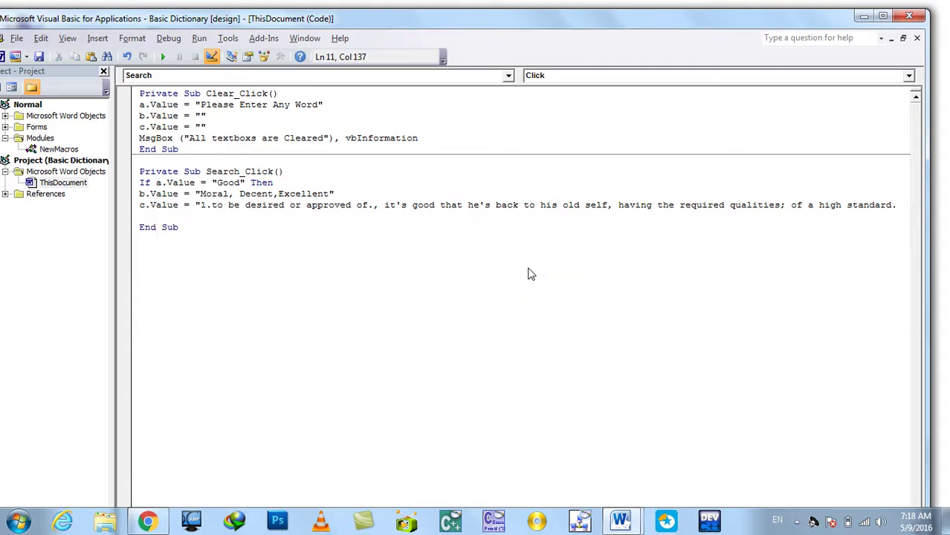
pyautogui.write('"')
# Tidy the blank line above End Sub and start an elseif a.value=" branch
pyautogui.press('Down')
pyautogui.press('Delete')
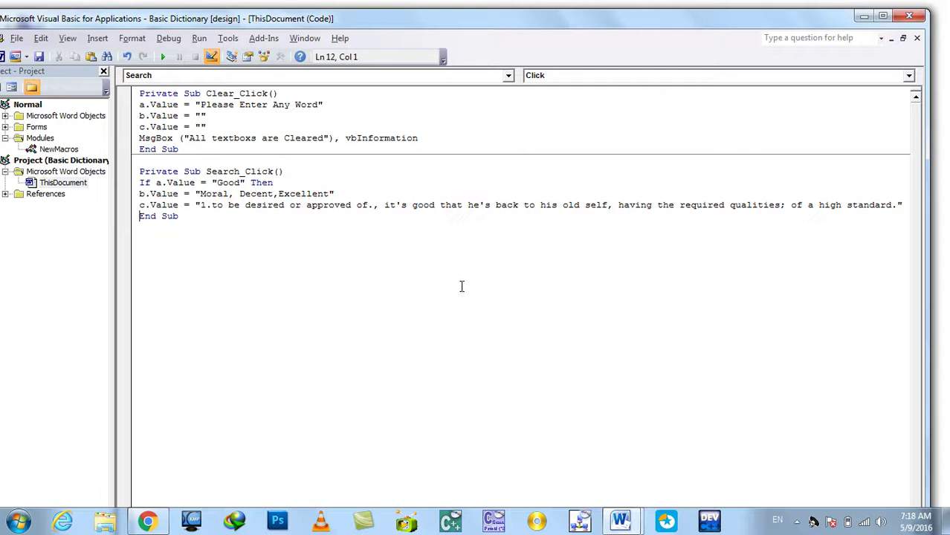
pyautogui.press('Return')
pyautogui.press('Up')
pyautogui.write('elseif')
pyautogui.press('Return')
pyautogui.press('Return')
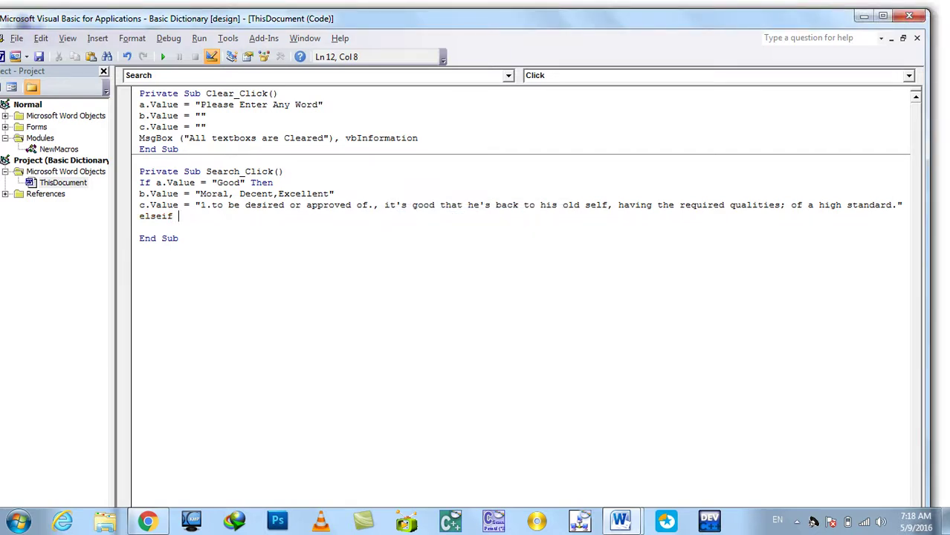
pyautogui.write('a.value="')
# In Chrome, change the Google search from good to "worthy meaning"
pyautogui.click(164, 528)
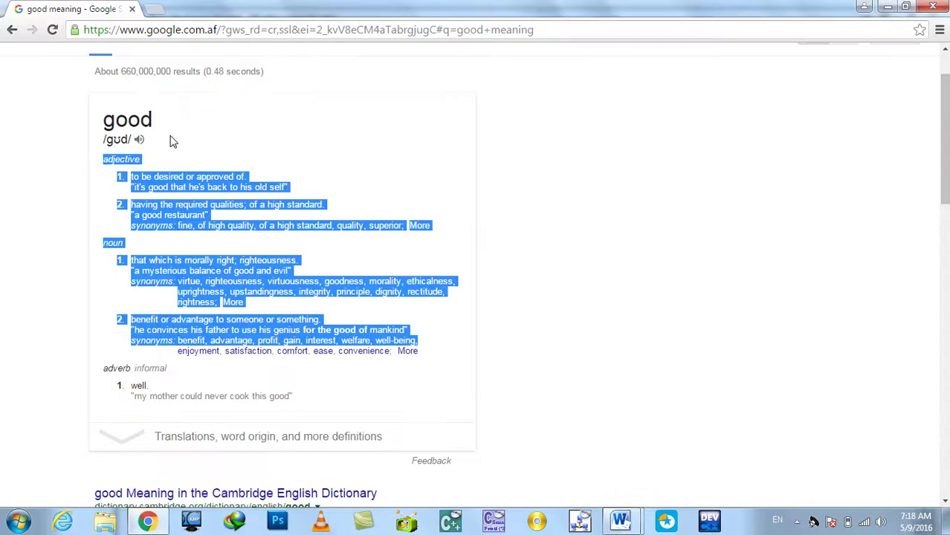
pyautogui.scroll(2, 161, 128)
pyautogui.click(170, 64)
pyautogui.doubleClick(106, 64)
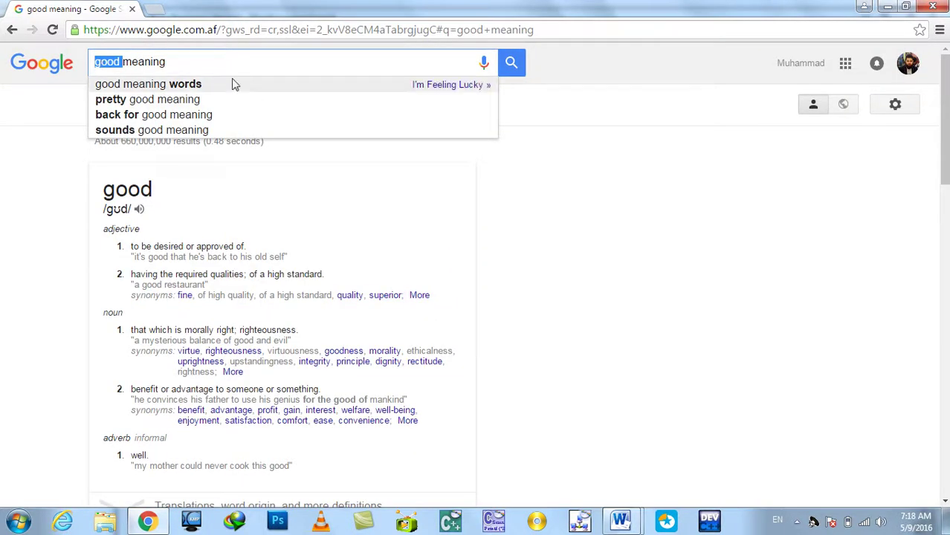
pyautogui.write('Wothy')
pyautogui.press('Left')
pyautogui.press('Left')
pyautogui.press('Left')
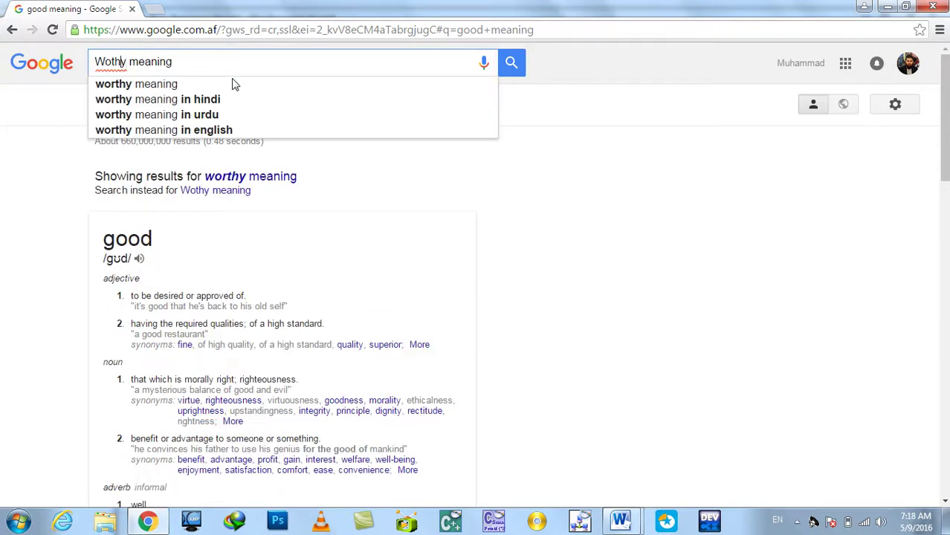
pyautogui.write('r')
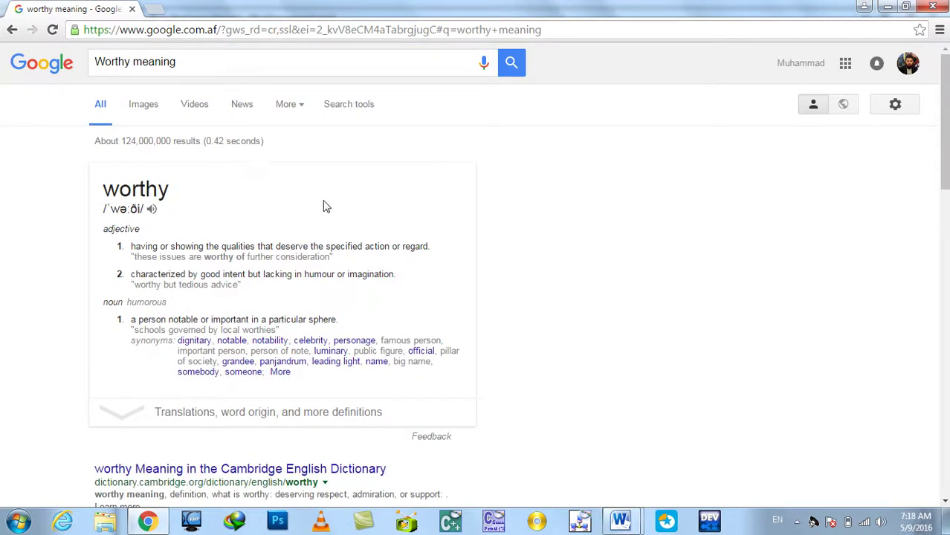
# Select the worthy headword and definitions through the last noun sense, then return to Word
pyautogui.doubleClick(124, 189)
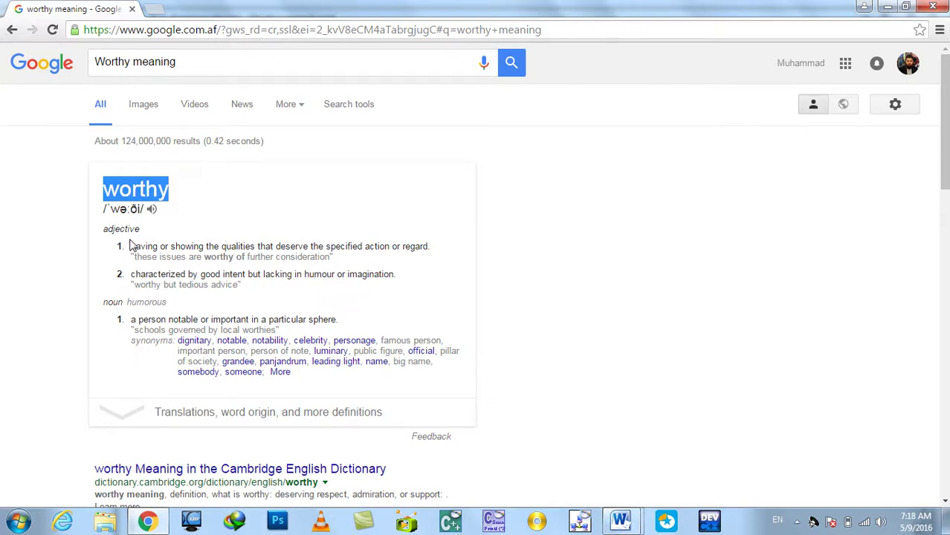
pyautogui.moveTo(131, 246); pyautogui.dragTo(272, 320)
pyautogui.moveTo(386, 329); pyautogui.dragTo(97, 240)
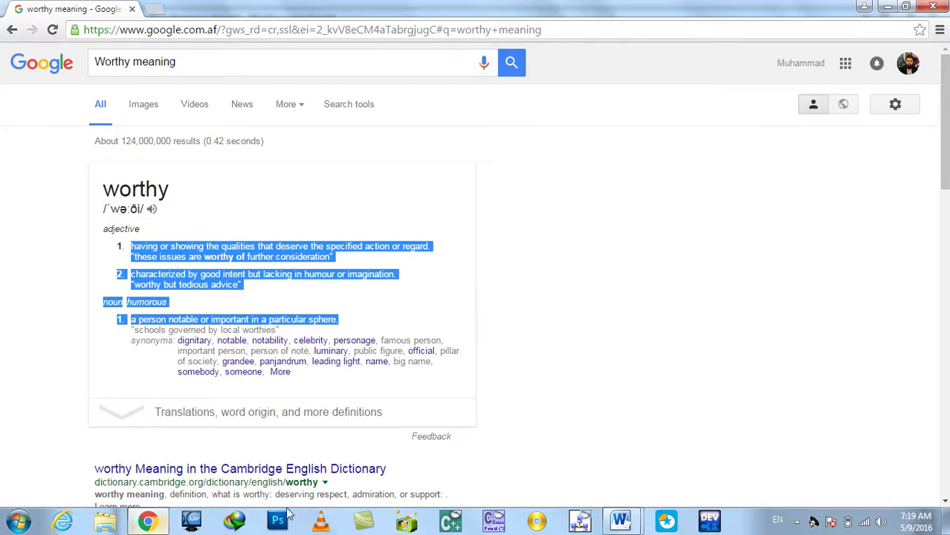
pyautogui.click(623, 522)
# In the Search code, add an ElseIf a.Value = "worthy" Then condition
pyautogui.click(566, 462)
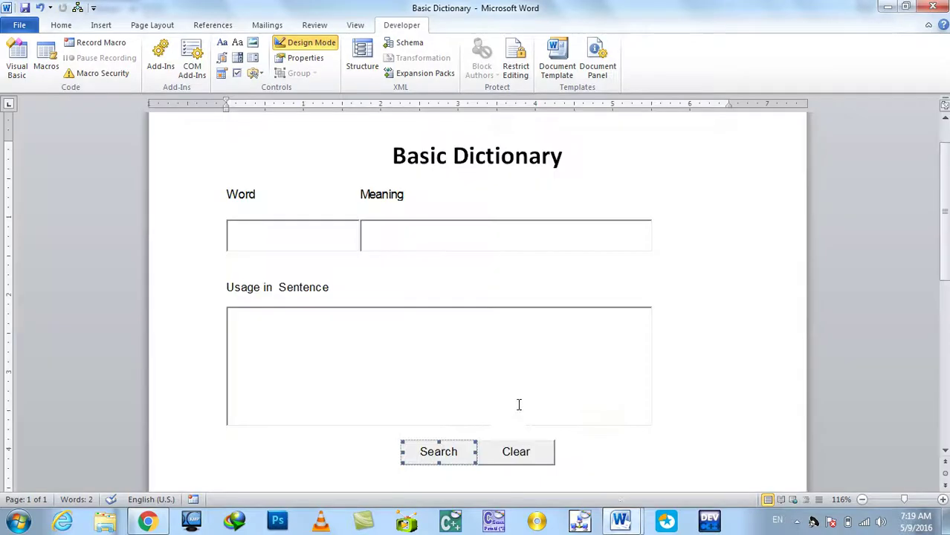
pyautogui.click(665, 480)
pyautogui.write('"')
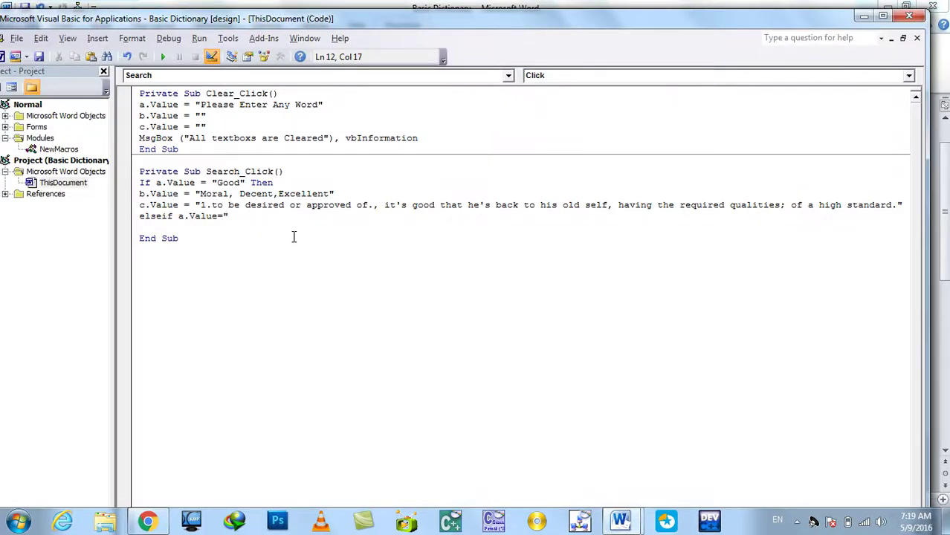
pyautogui.write('worthy" a')
pyautogui.press('BackSpace')
pyautogui.write('then')
pyautogui.press('Return')
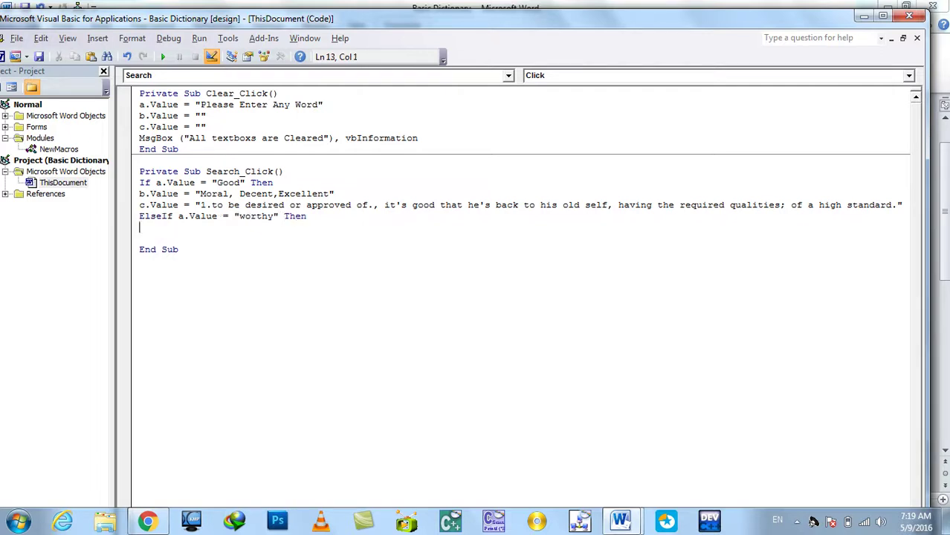
# Set b.Value to "Valueable, Something with value" in the worthy branch
pyautogui.write('c.Va')
pyautogui.press('BackSpace')
pyautogui.press('BackSpace')
pyautogui.press('BackSpace')
pyautogui.write('b.val')
pyautogui.press('Tab')
pyautogui.write('="')
pyautogui.write('Valueable,')
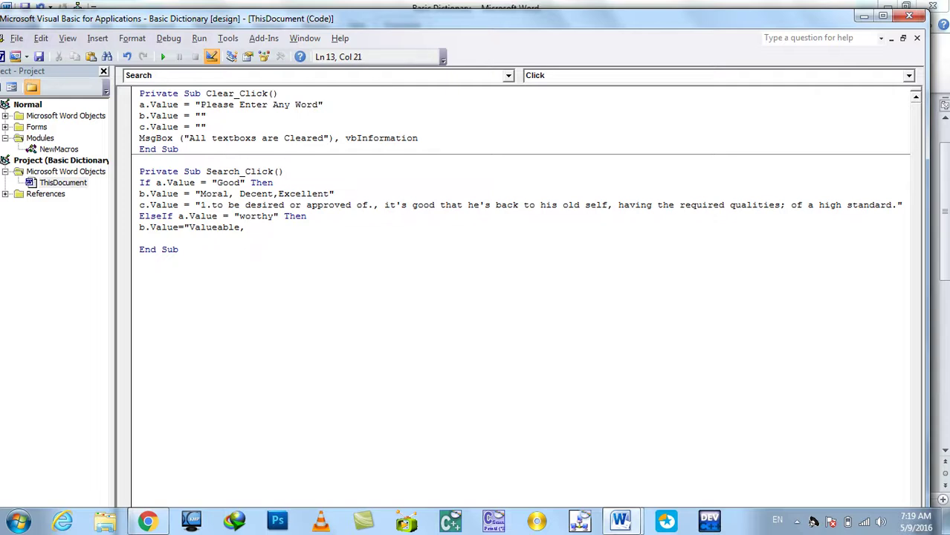
pyautogui.write(' Something ')
pyautogui.write('Having')
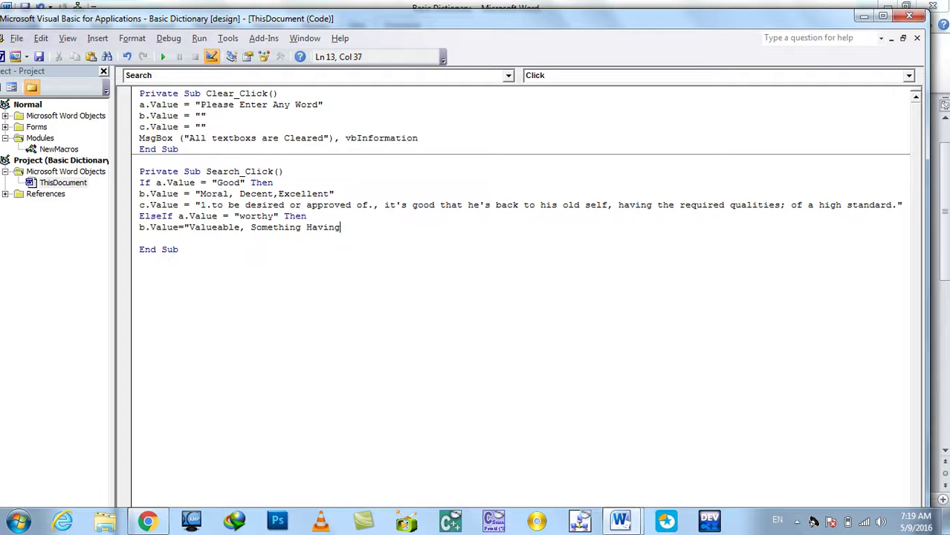
pyautogui.press('BackSpace')
pyautogui.press('BackSpace')
pyautogui.press('BackSpace')
pyautogui.press('BackSpace')
pyautogui.press('BackSpace')
pyautogui.press('BackSpace')
pyautogui.write('w')
pyautogui.press('BackSpace')
pyautogui.press('BackSpace')
pyautogui.press('BackSpace')
pyautogui.write('g with value"')
# Add a c.Value= line and paste the copied worthy definitions
pyautogui.press('Return')
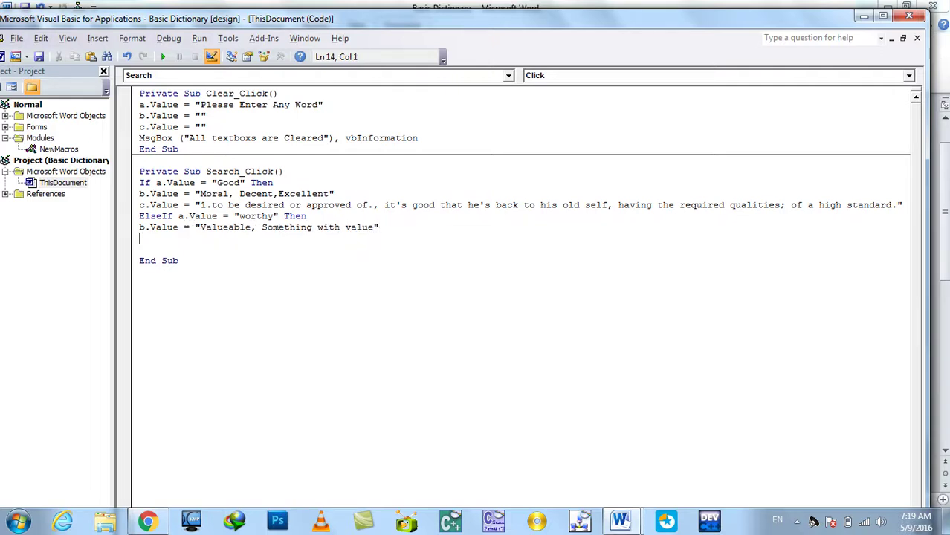
pyautogui.write('c.value=')
pyautogui.write('having or showing the qualities that deserve the specified action or regard. "these issues are worthy of further consideration" 2. characterized by good intent but lacking in humour or imagination. "worthy but tedious advice" nounhumorous 1. a person notable or important in a particular sphere.')
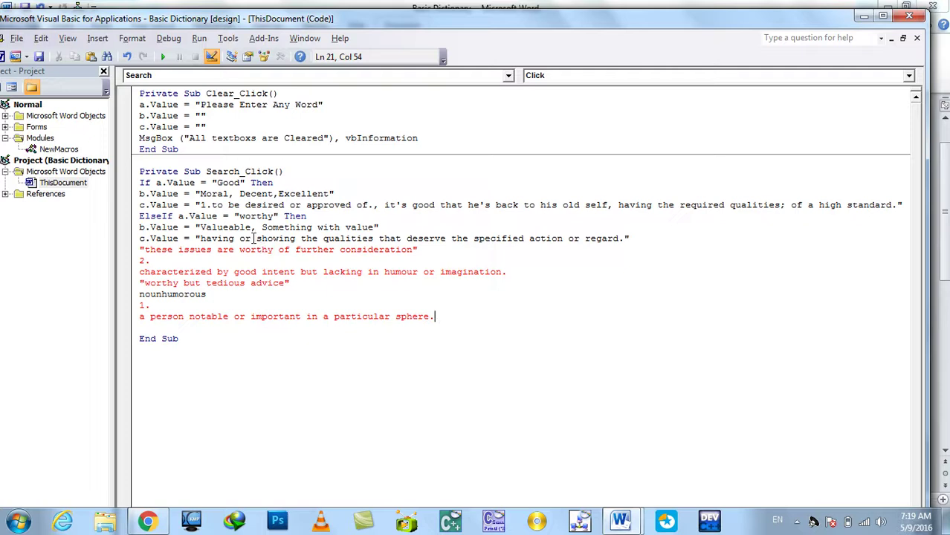
# Join the pasted definition lines into one quoted c.Value line and delete the leftover lines
pyautogui.click(626, 238)
pyautogui.press('Delete')
pyautogui.press('Delete')
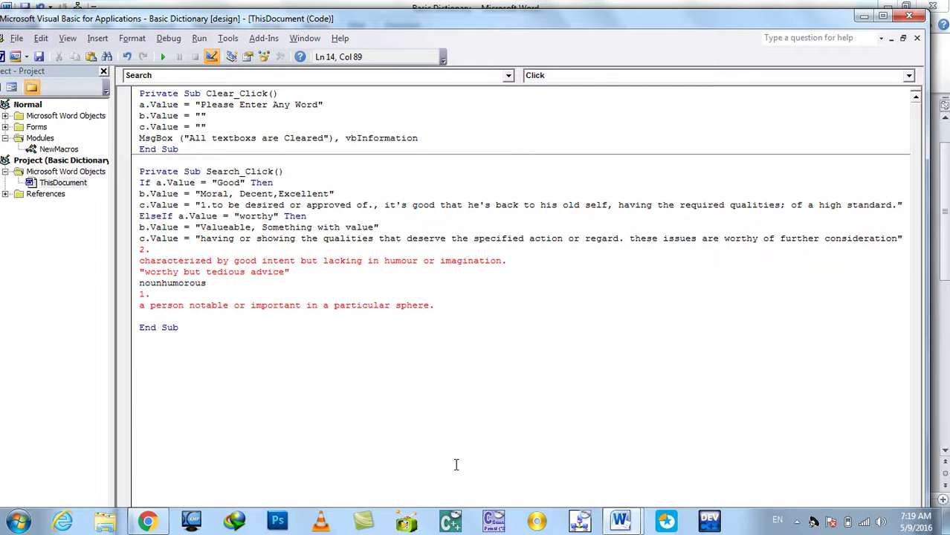
pyautogui.click(913, 244)
pyautogui.press('Delete')
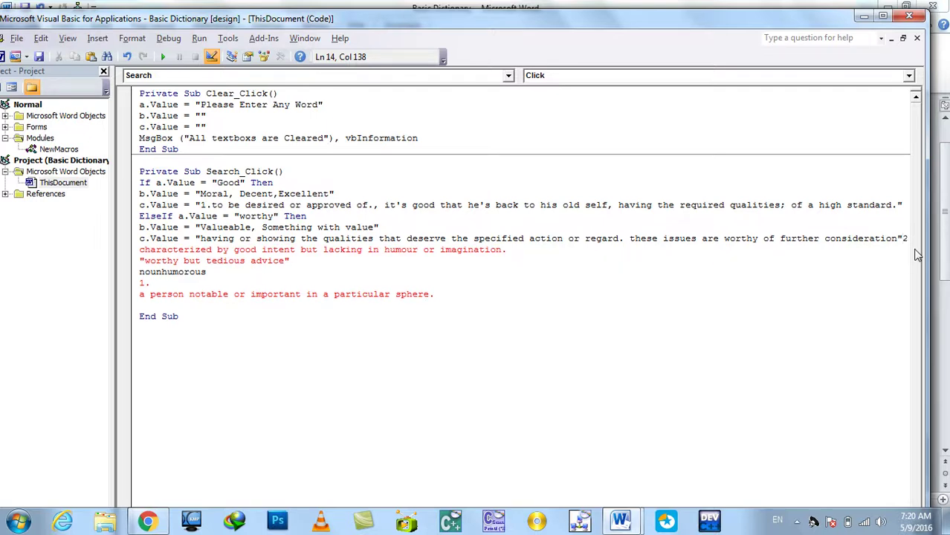
pyautogui.press('BackSpace')
pyautogui.write('"')
pyautogui.press('Delete')
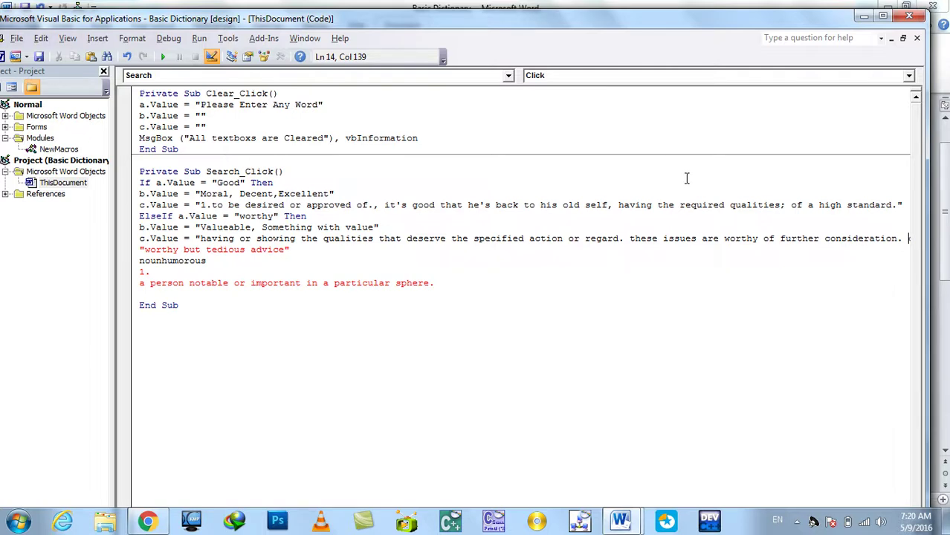
pyautogui.hotkey('shift', 'Down')
pyautogui.hotkey('shift', 'Down')
pyautogui.hotkey('shift', 'Down')
pyautogui.hotkey('shift', 'Down')
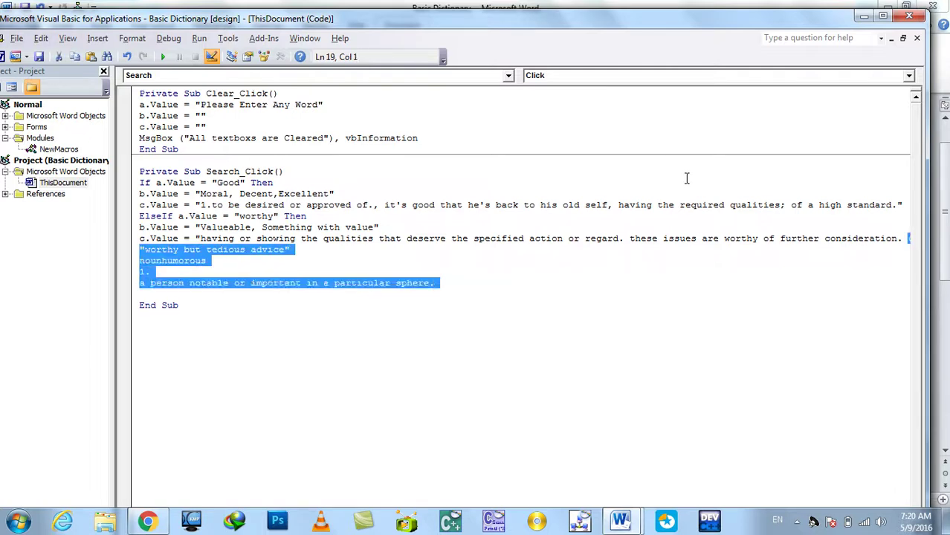
pyautogui.press('Delete')
pyautogui.press('BackSpace')
pyautogui.press('BackSpace')
pyautogui.write('"')
# Close the If block with Else and End If
pyautogui.press('Return')
pyautogui.write('else')
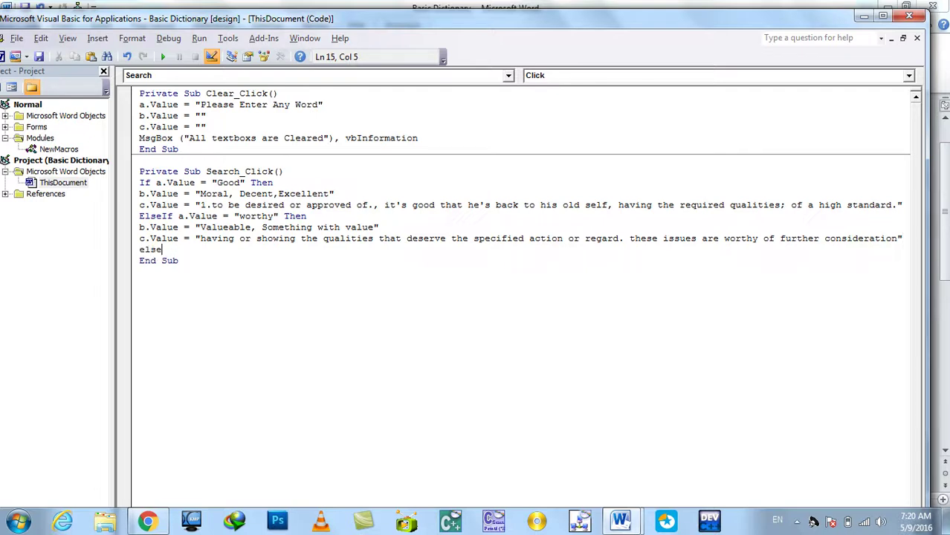
pyautogui.press('Return')
pyautogui.write('endif')
pyautogui.press('Down')
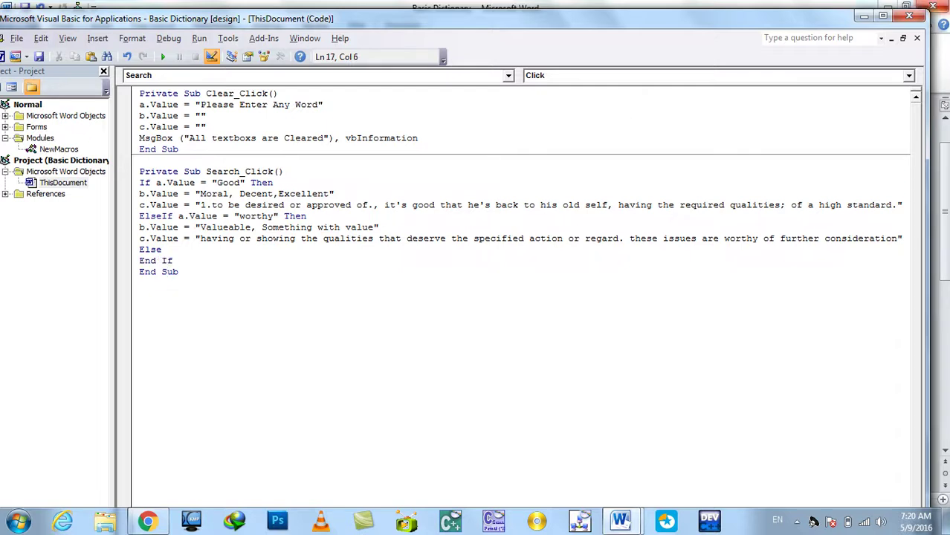
# Close the VBA editor, turn off Design Mode, and enter 'Good' in the Word box
pyautogui.click(908, 16)
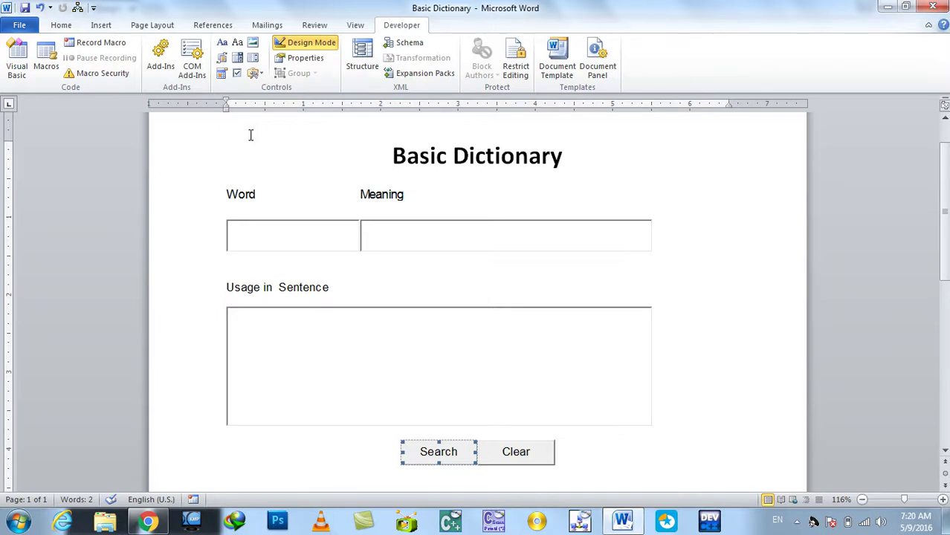
pyautogui.click(309, 46)
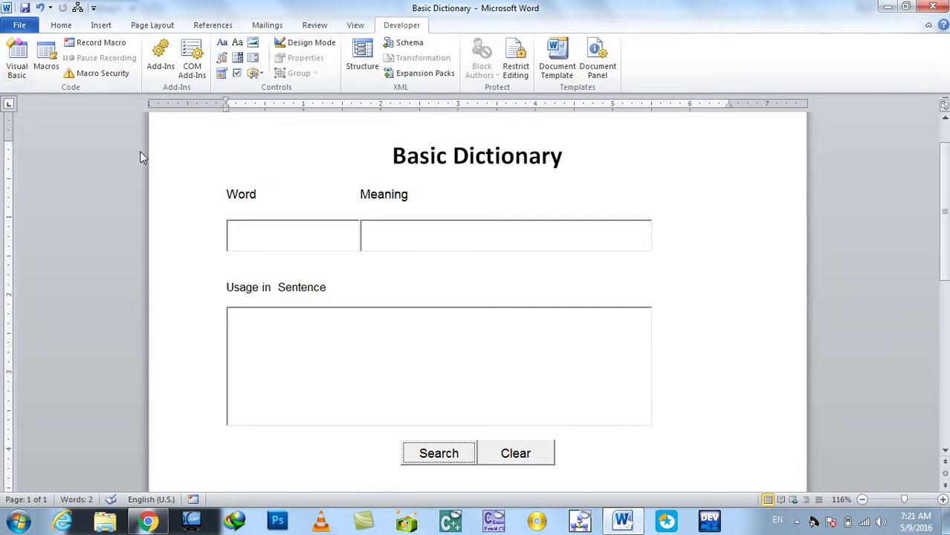
pyautogui.click(276, 235)
pyautogui.write('o')
pyautogui.press('BackSpace')
pyautogui.write('Good')
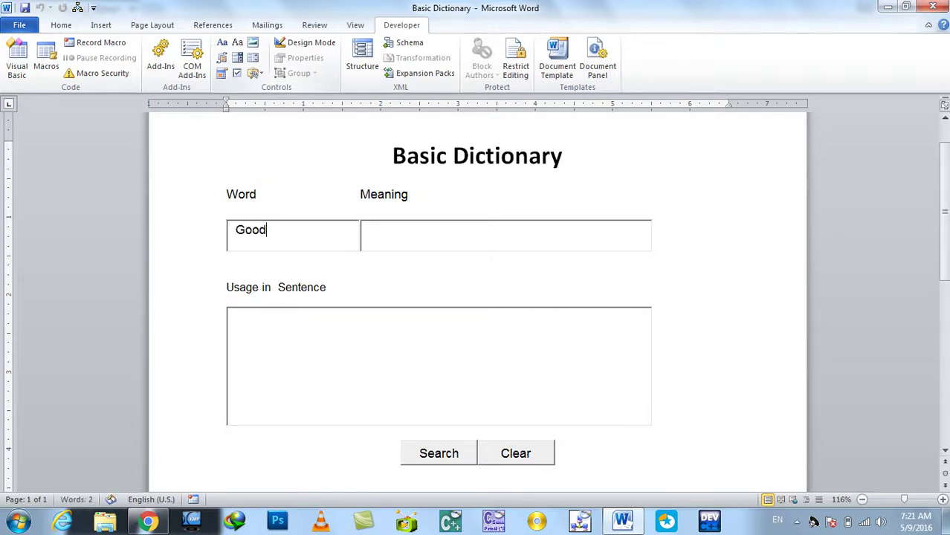
# Search for 'Good' to fill Meaning and Usage, then clear the form
pyautogui.click(438, 452)
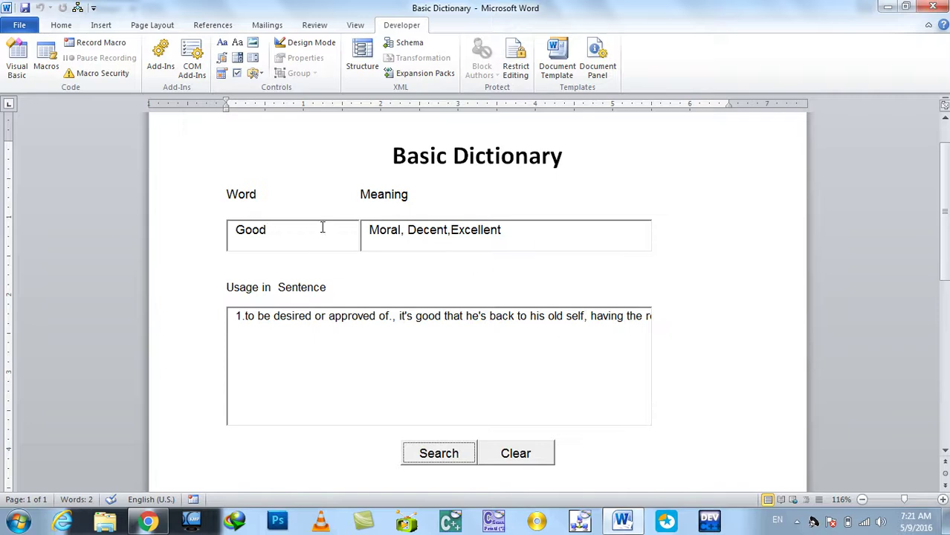
pyautogui.moveTo(322, 227); pyautogui.dragTo(235, 230)
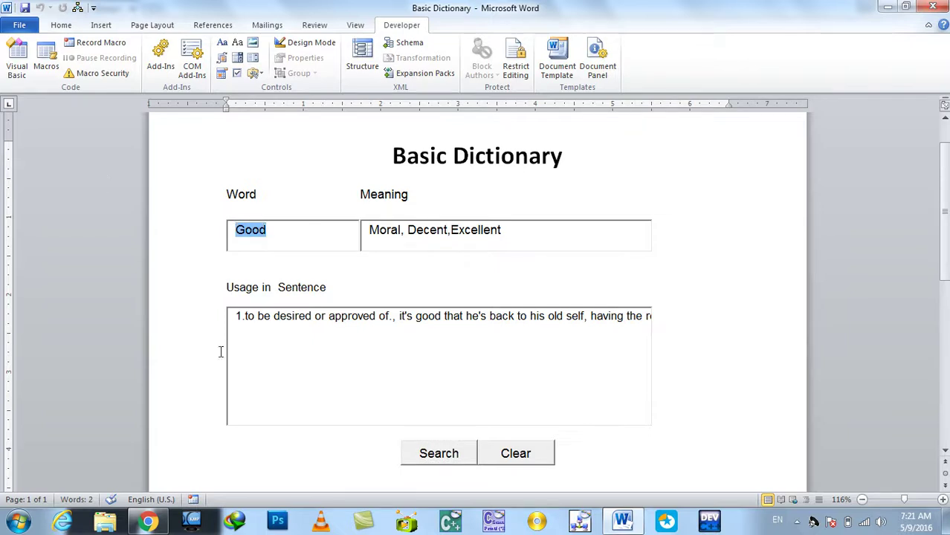
pyautogui.click(519, 469)
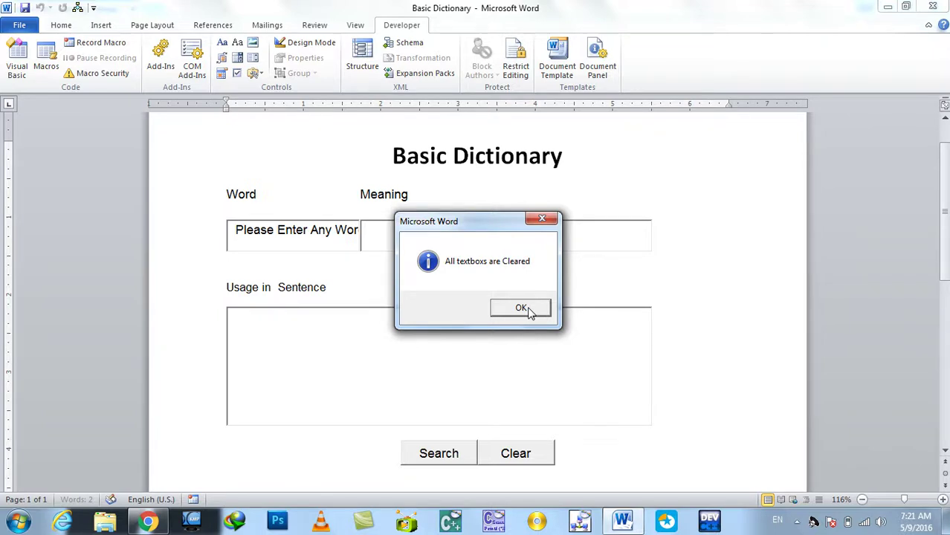
# Search the form for 'worthy', then clear it and dismiss the cleared message
pyautogui.click(529, 312)
pyautogui.click(301, 227)
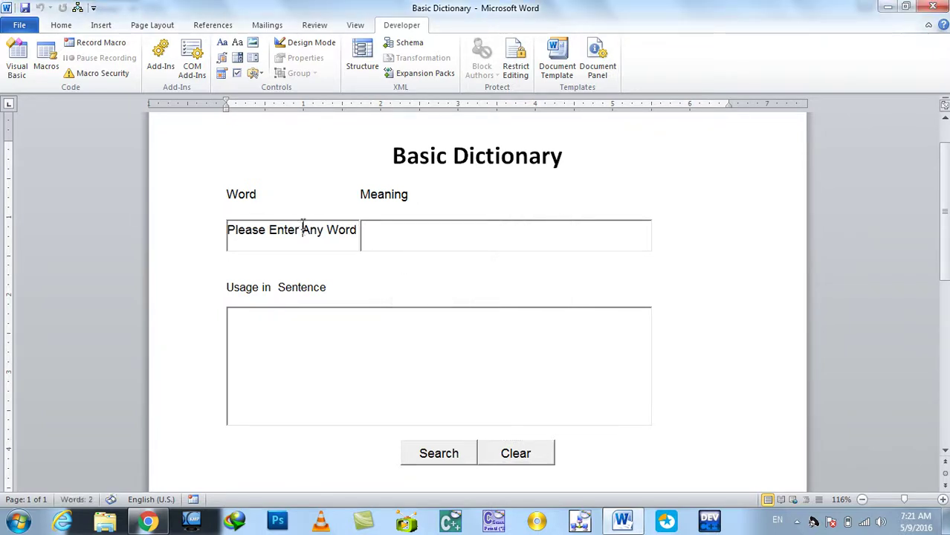
pyautogui.tripleClick(302, 226)
pyautogui.write('worthy')
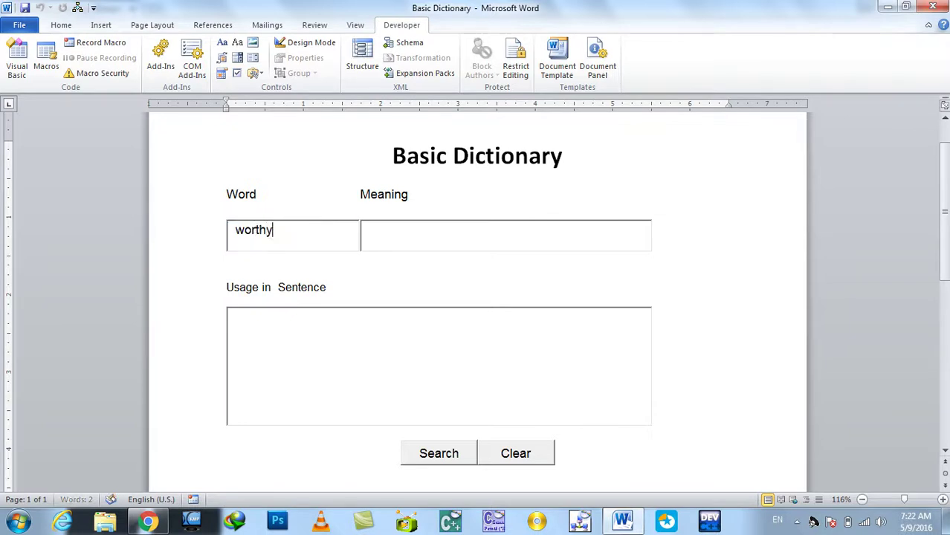
pyautogui.click(425, 465)
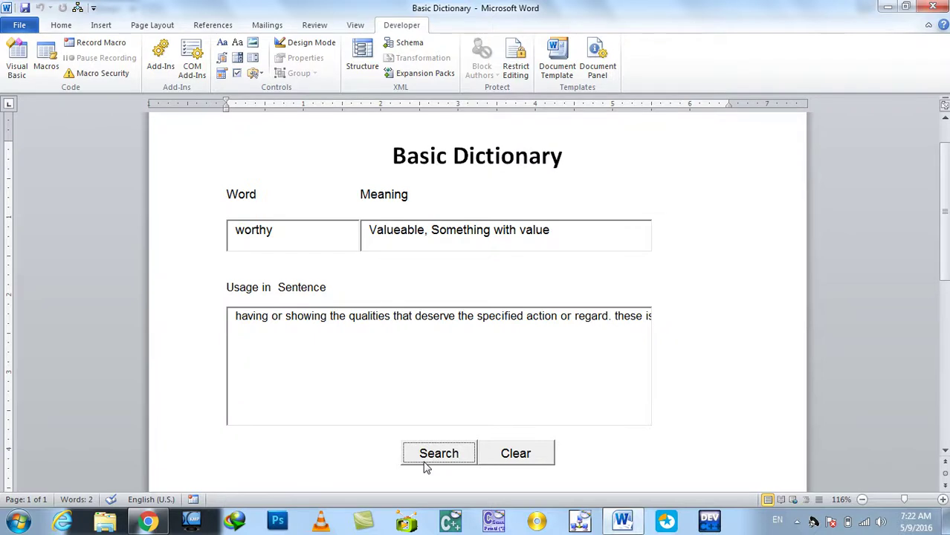
pyautogui.click(506, 457)
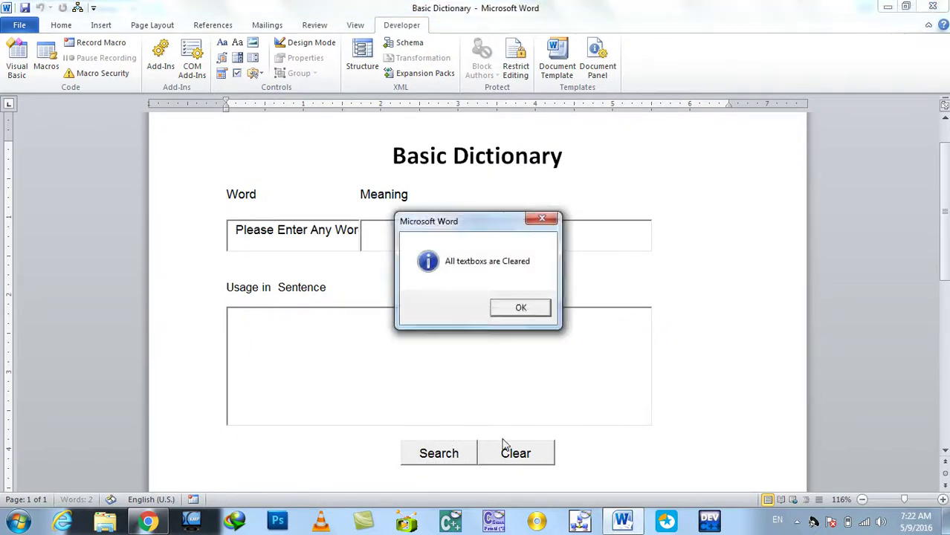
pyautogui.click(520, 310)
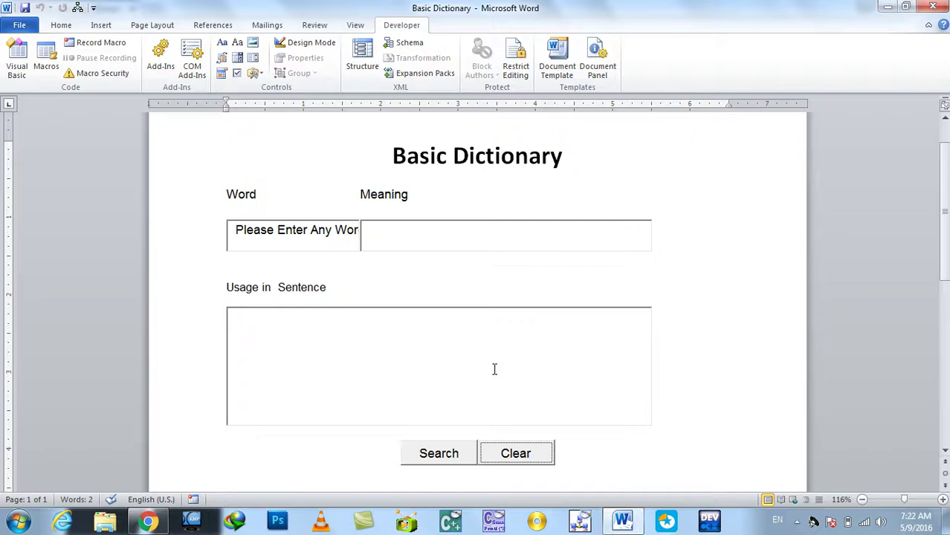